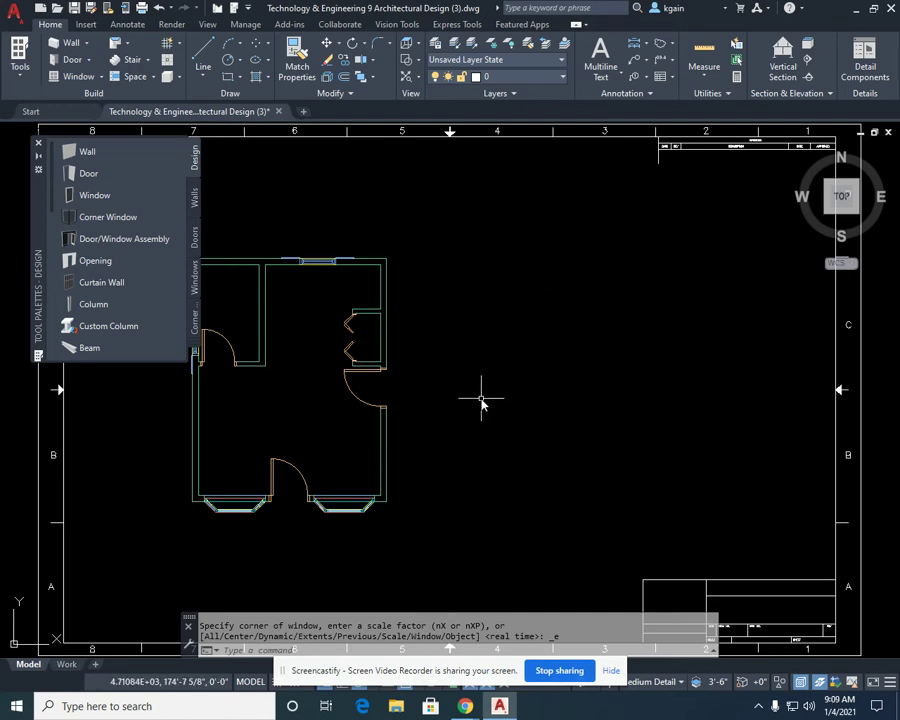
# Center and zoom the house floor plan, then bring the Roof tool into view on the Design palette.
pyautogui.moveTo(412, 381)
pyautogui.mouseDown(button='middle')
pyautogui.moveTo(559, 430)
pyautogui.moveTo(577, 388)
pyautogui.mouseUp(button='middle')
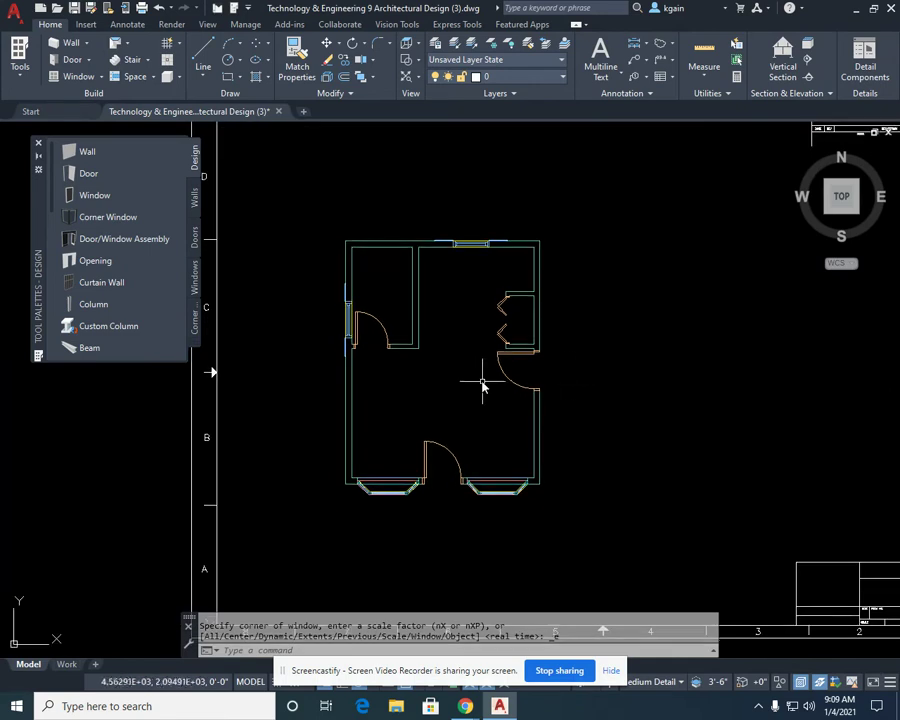
pyautogui.scroll(2, 452, 368)
pyautogui.moveTo(452, 368); pyautogui.dragTo(416, 364, button='middle')
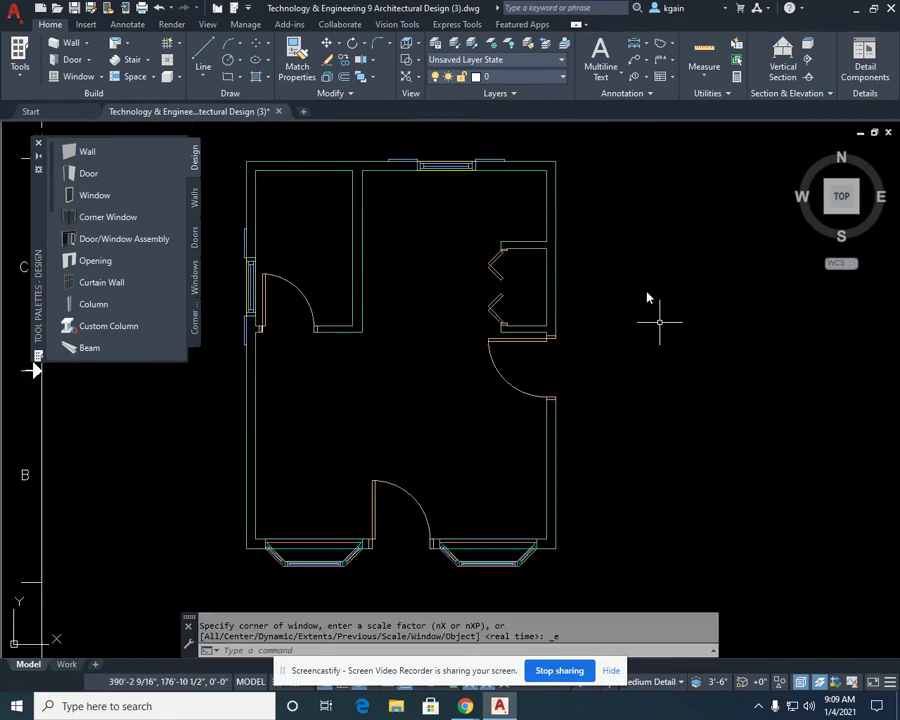
pyautogui.moveTo(424, 382); pyautogui.dragTo(462, 376, button='middle')
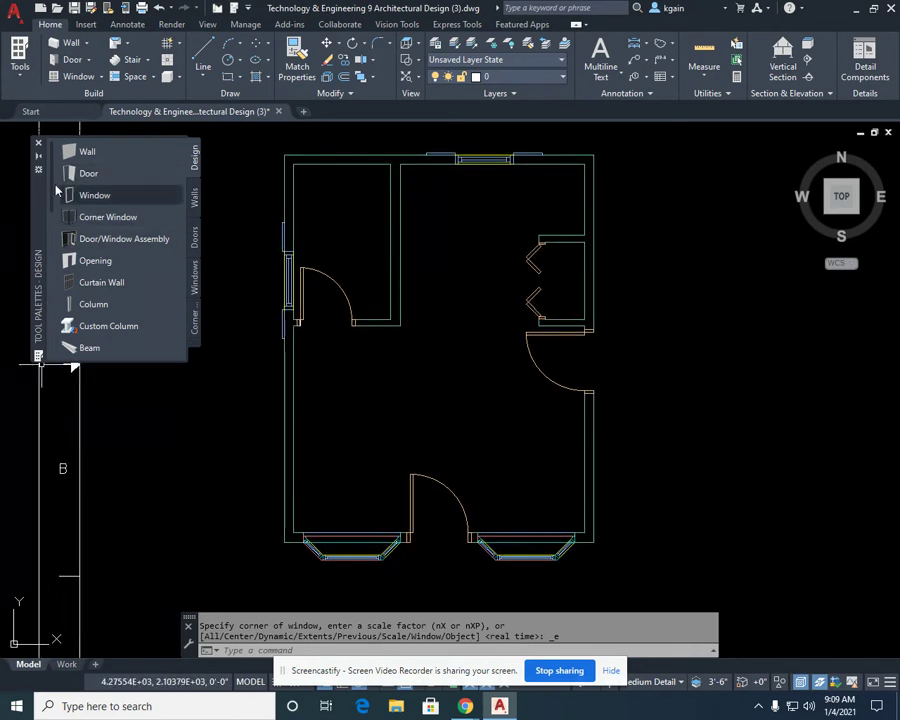
pyautogui.scroll(-3, 50, 232)
pyautogui.scroll(-3, 50, 232)
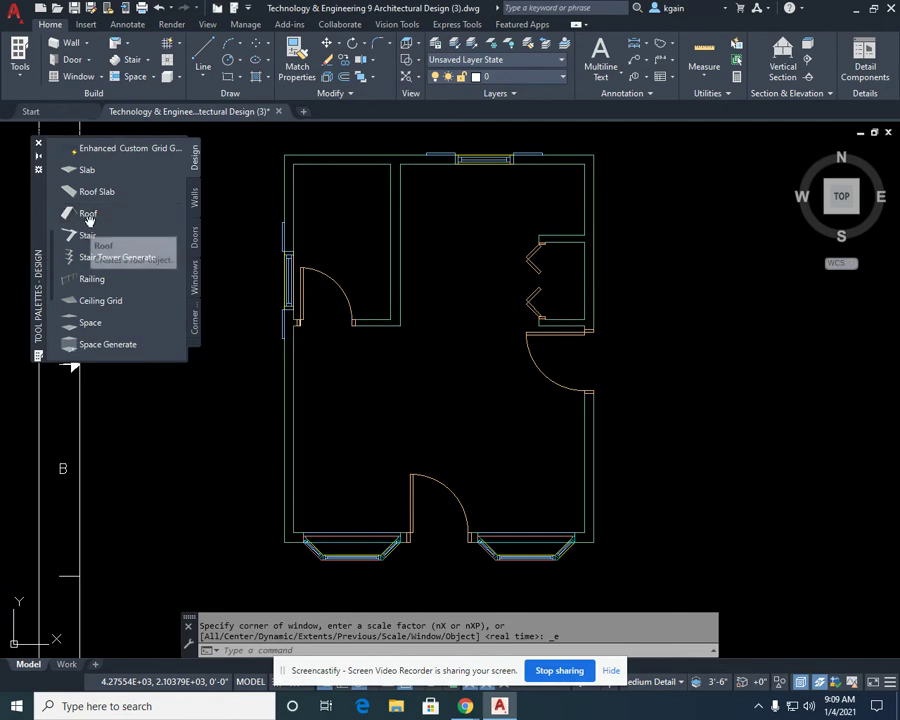
# Add a hip roof by picking the house's four outer corners: top-left, top-right, bottom-right, bottom-left.
pyautogui.click(76, 214)
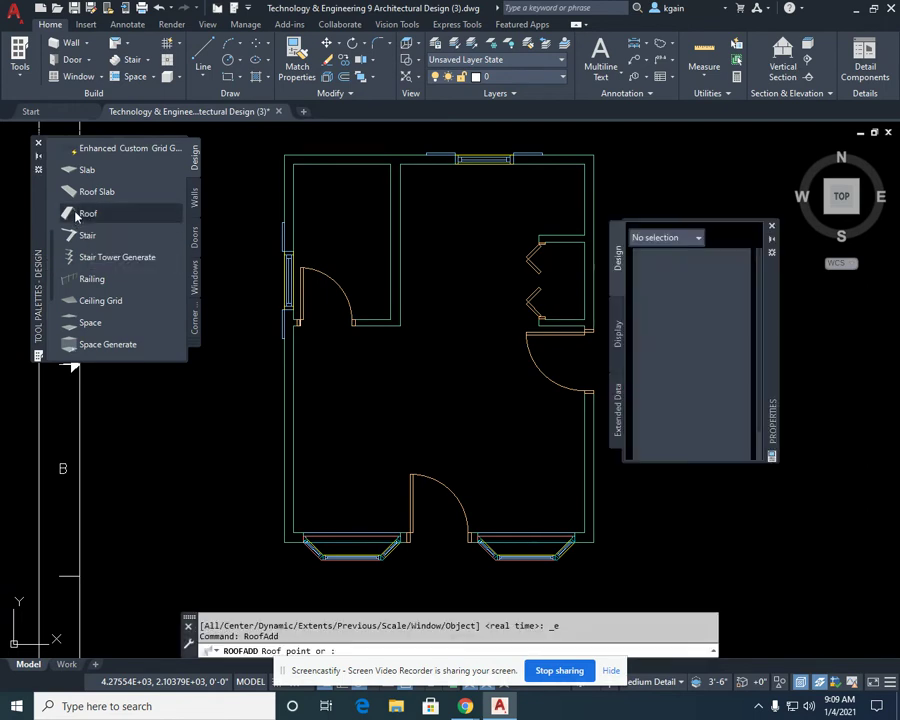
pyautogui.click(284, 155)
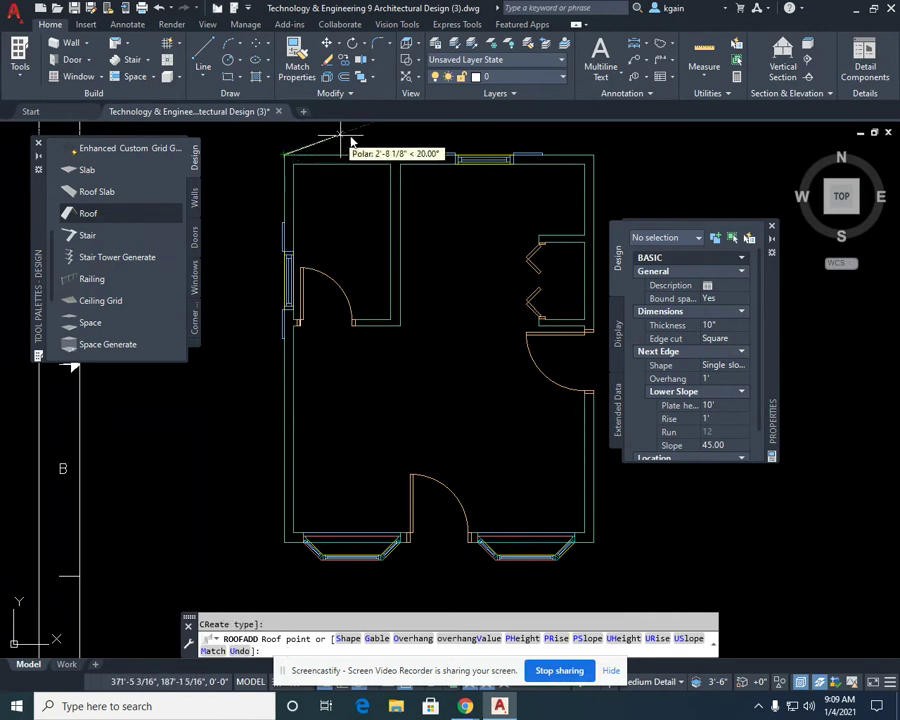
pyautogui.click(598, 155)
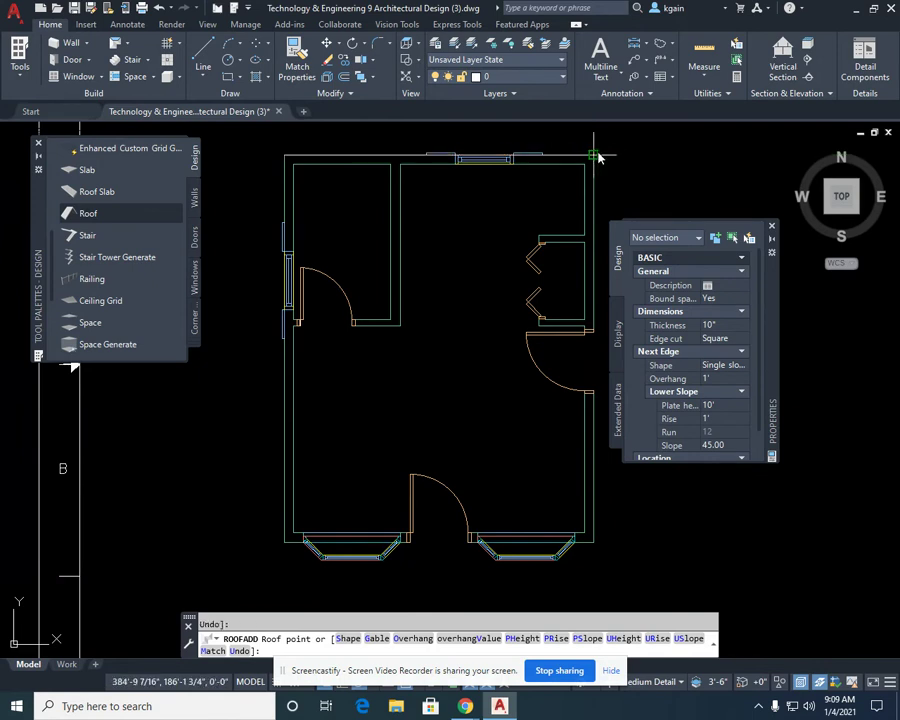
pyautogui.click(594, 539)
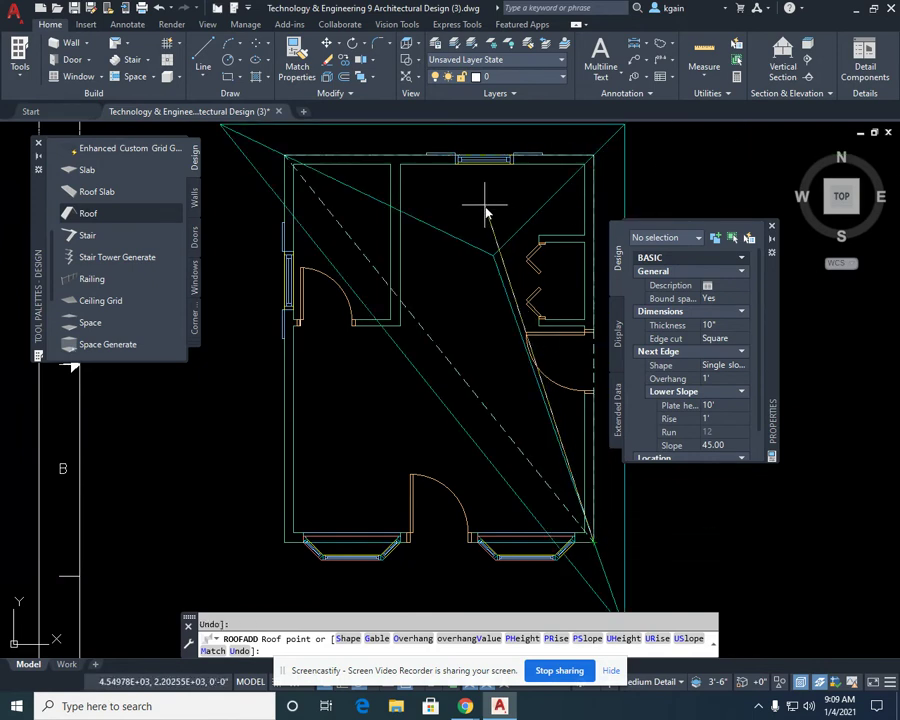
pyautogui.click(284, 541)
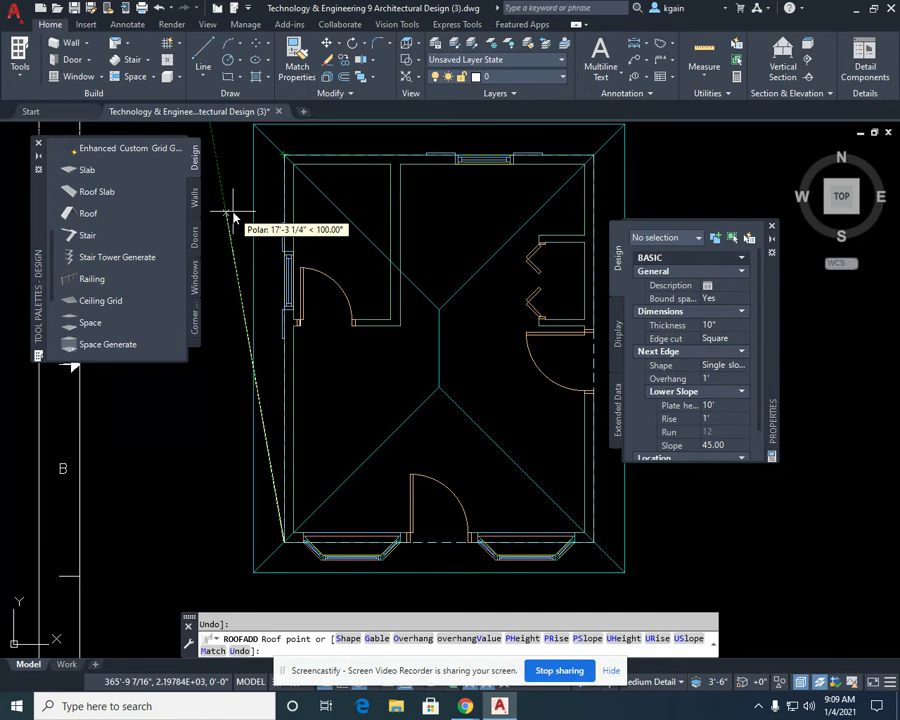
pyautogui.press('Escape')
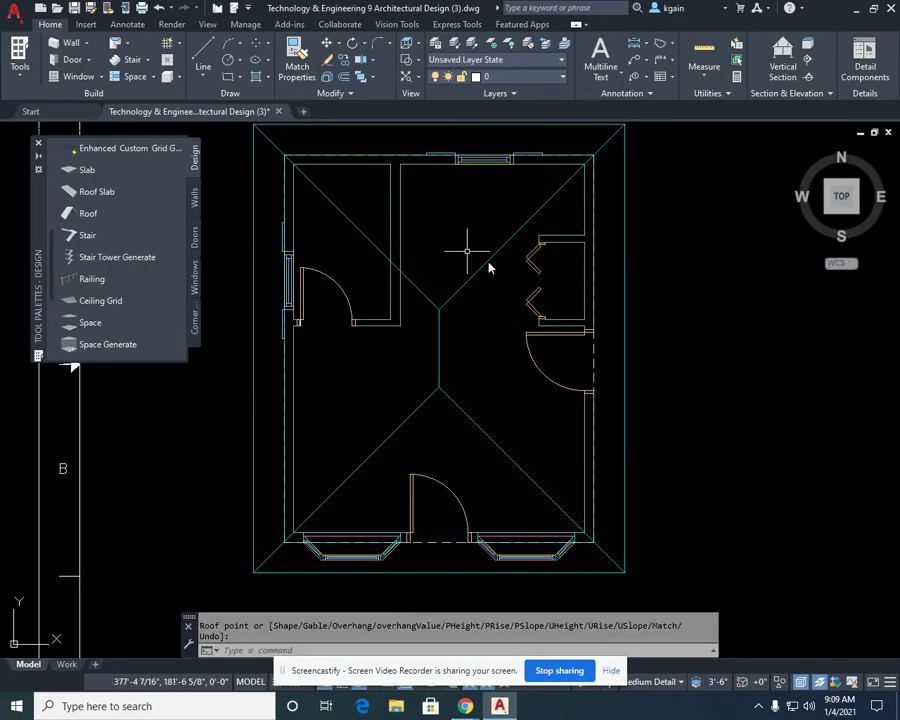
# Zoom out and shift the roofed plan slightly left and up within the sheet.
pyautogui.scroll(-2, 574, 321)
pyautogui.moveTo(574, 321); pyautogui.dragTo(512, 291, button='middle')
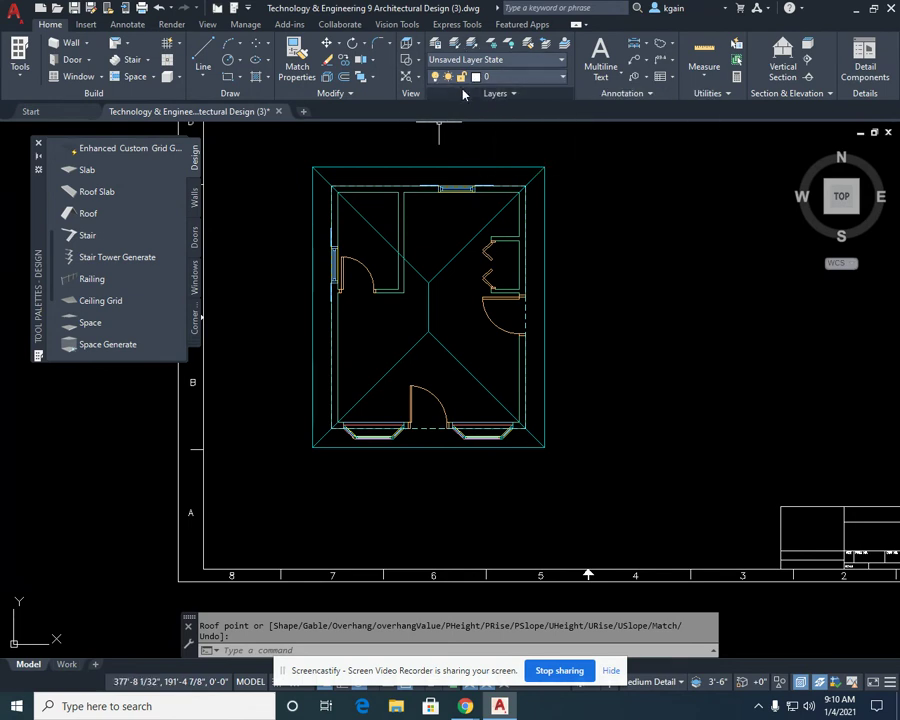
pyautogui.click(563, 79)
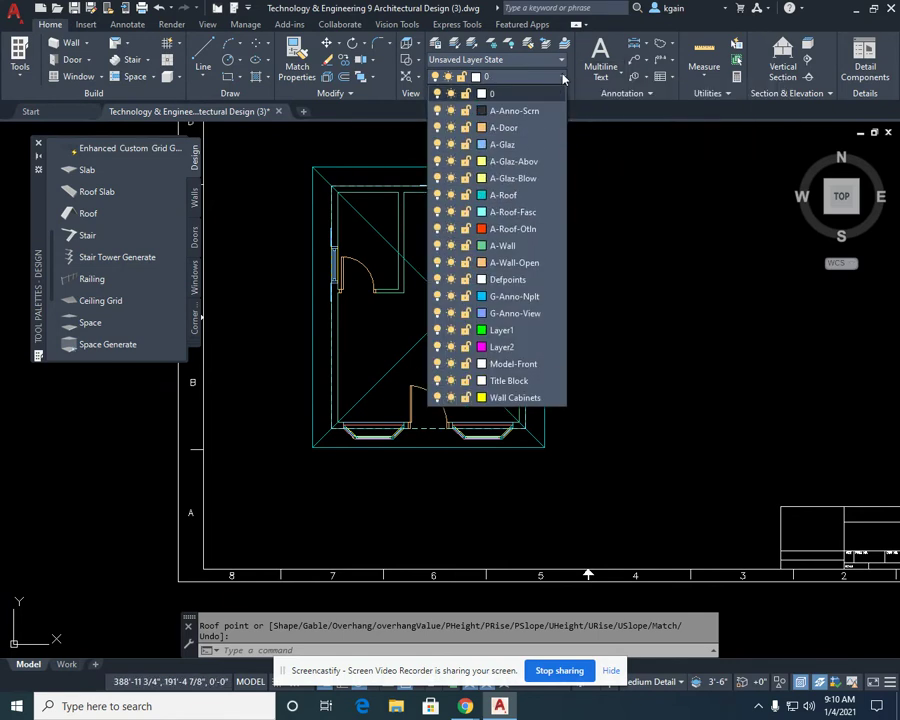
# Turn off the A-Roof layer so only walls, doors and windows remain, then reframe the plan.
pyautogui.click(437, 195)
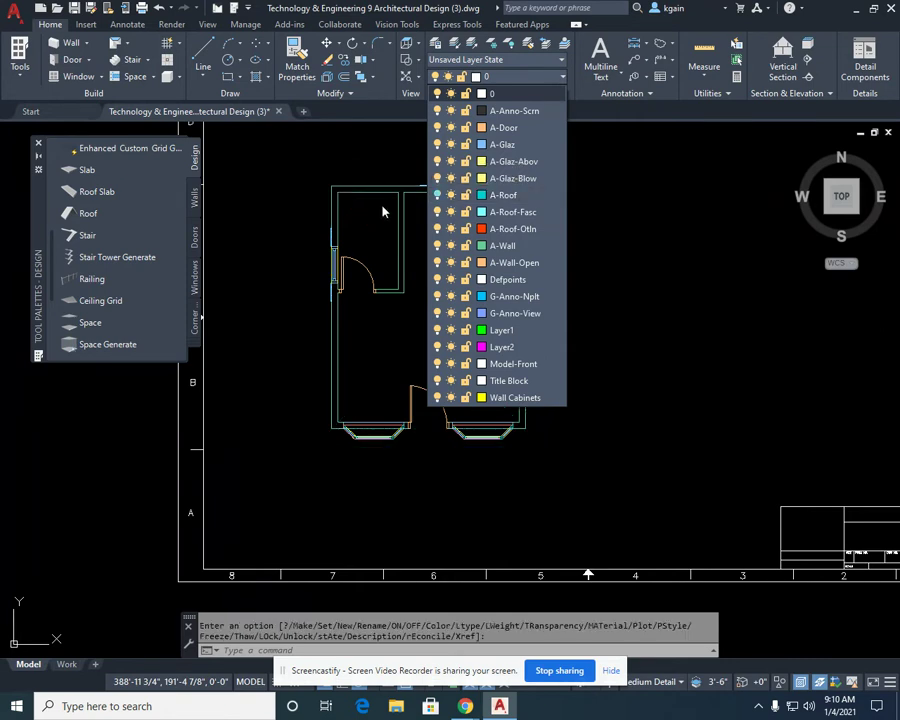
pyautogui.click(304, 171)
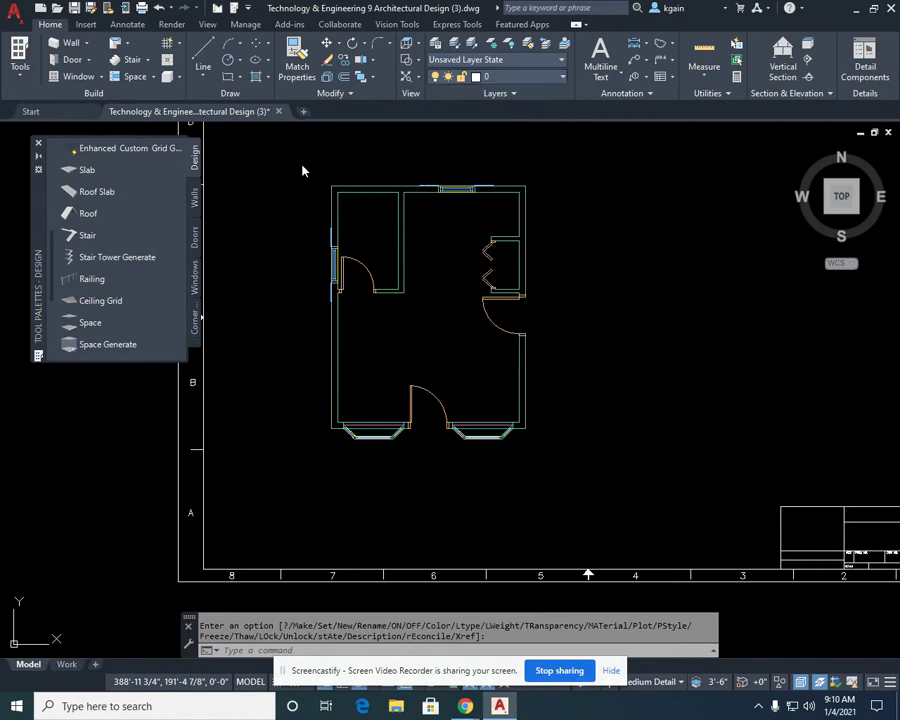
pyautogui.moveTo(456, 244)
pyautogui.mouseDown(button='middle')
pyautogui.moveTo(552, 268)
pyautogui.moveTo(482, 283)
pyautogui.mouseUp(button='middle')
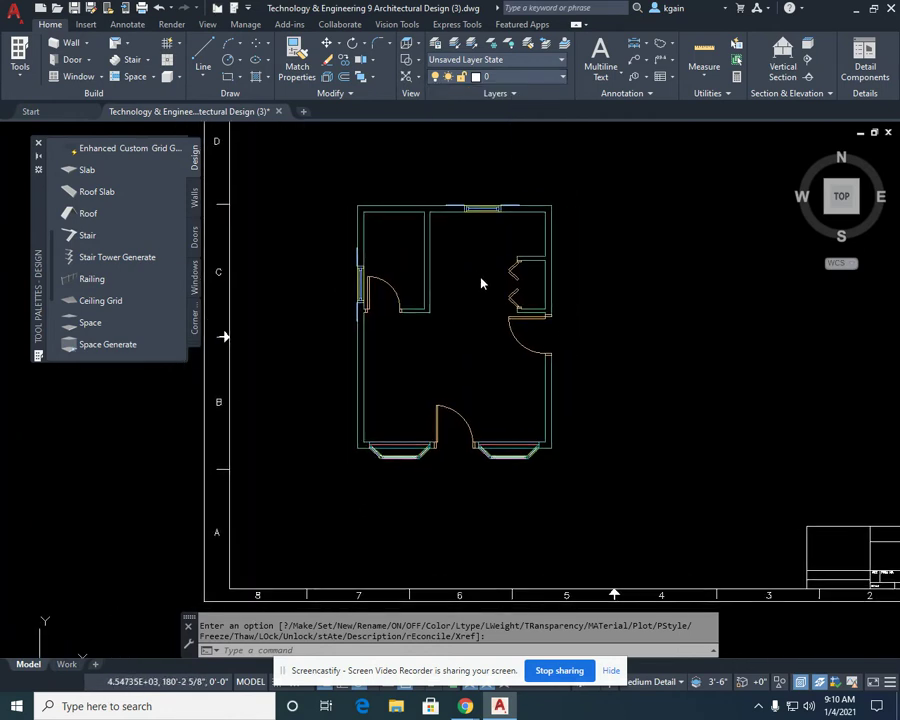
# Zoom out to show the full sheet border and title block, and float the View panel over the drawing.
pyautogui.scroll(-2, 525, 425)
pyautogui.moveTo(541, 434); pyautogui.dragTo(462, 425, button='middle')
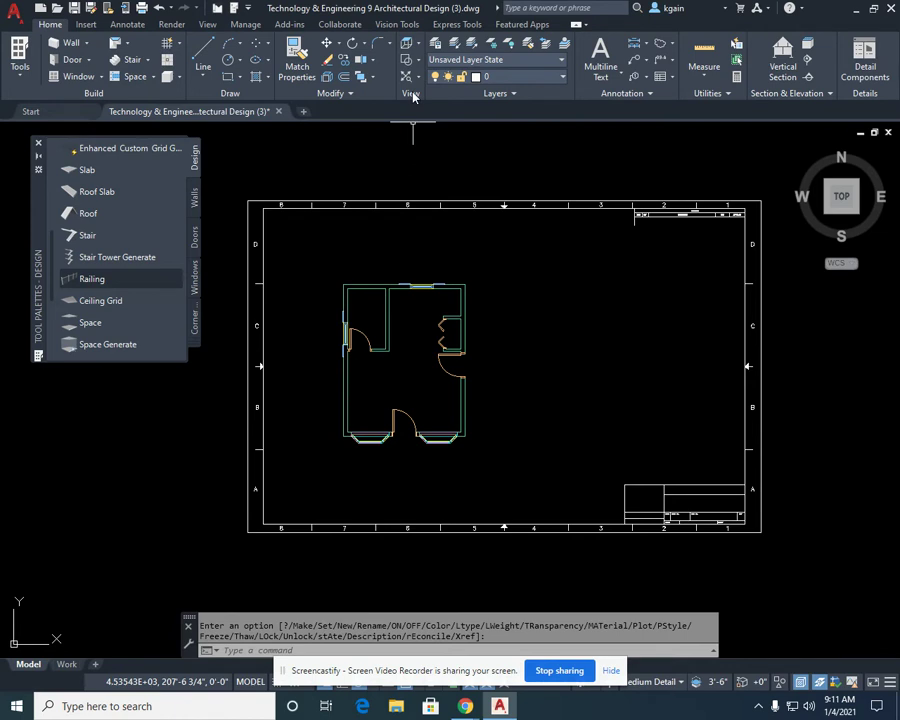
pyautogui.moveTo(412, 96)
pyautogui.mouseDown()
pyautogui.moveTo(416, 190)
pyautogui.moveTo(507, 195)
pyautogui.mouseUp()
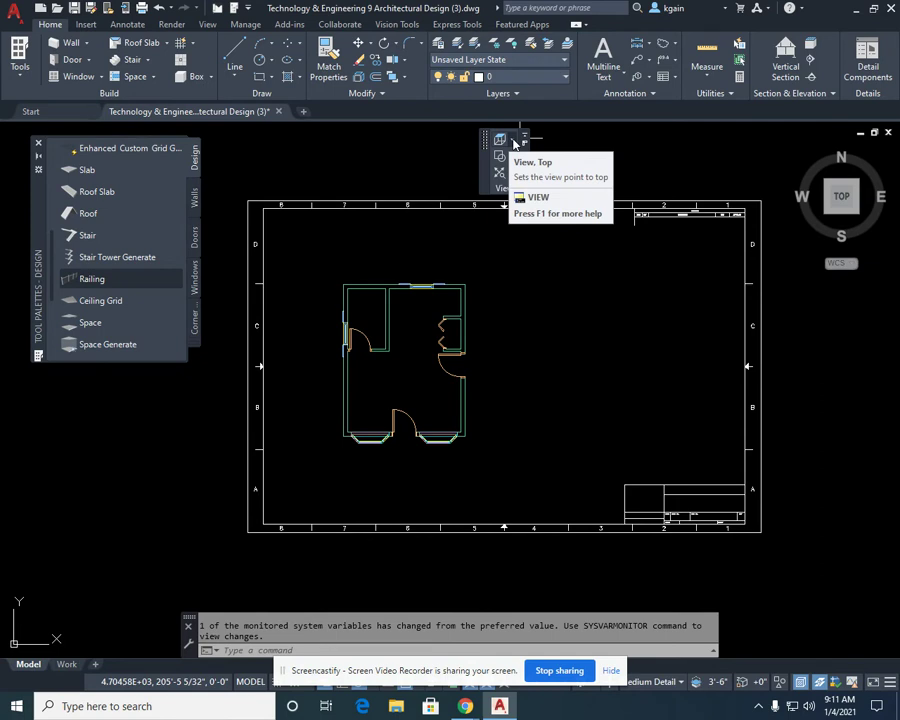
# Switch to the SE Isometric view to see the roofless house as a 3D model.
pyautogui.click(515, 144)
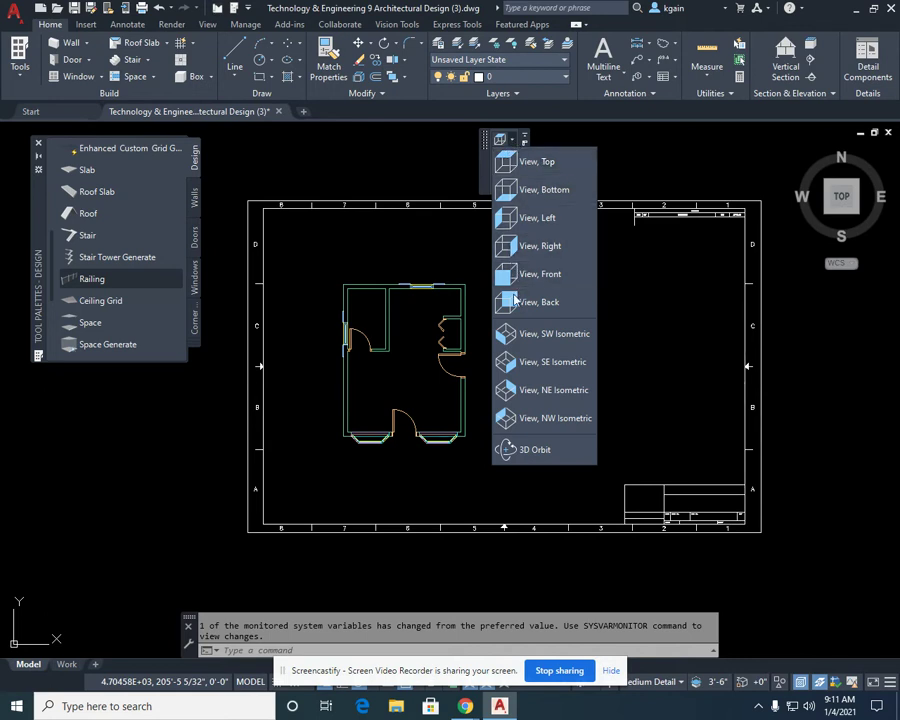
pyautogui.click(512, 367)
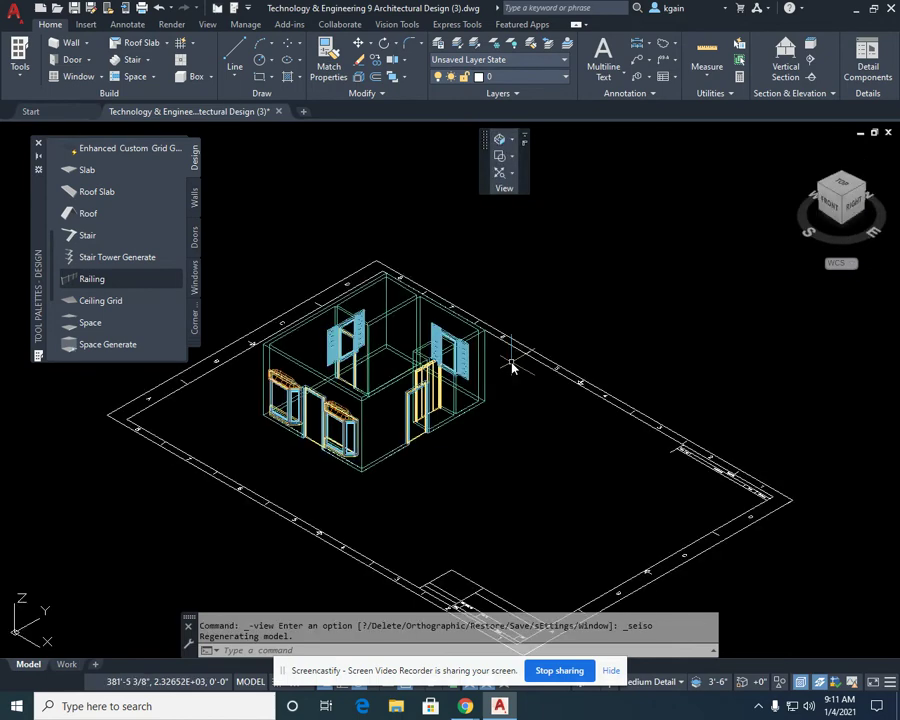
pyautogui.moveTo(500, 414); pyautogui.dragTo(557, 380, button='middle')
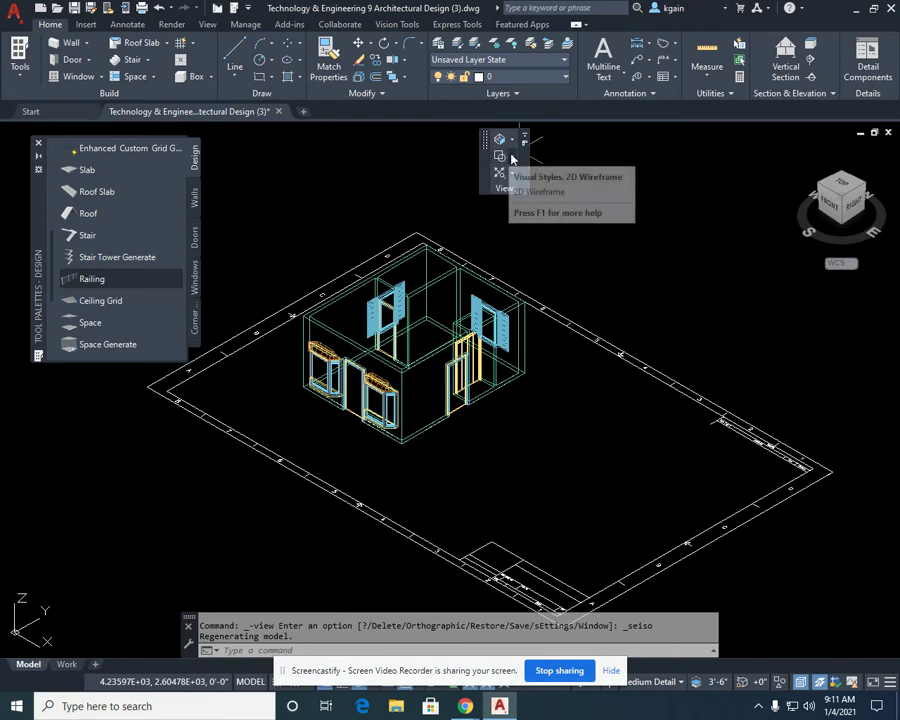
# Shade the model in the Conceptual visual style and zoom in to inspect it.
pyautogui.click(511, 158)
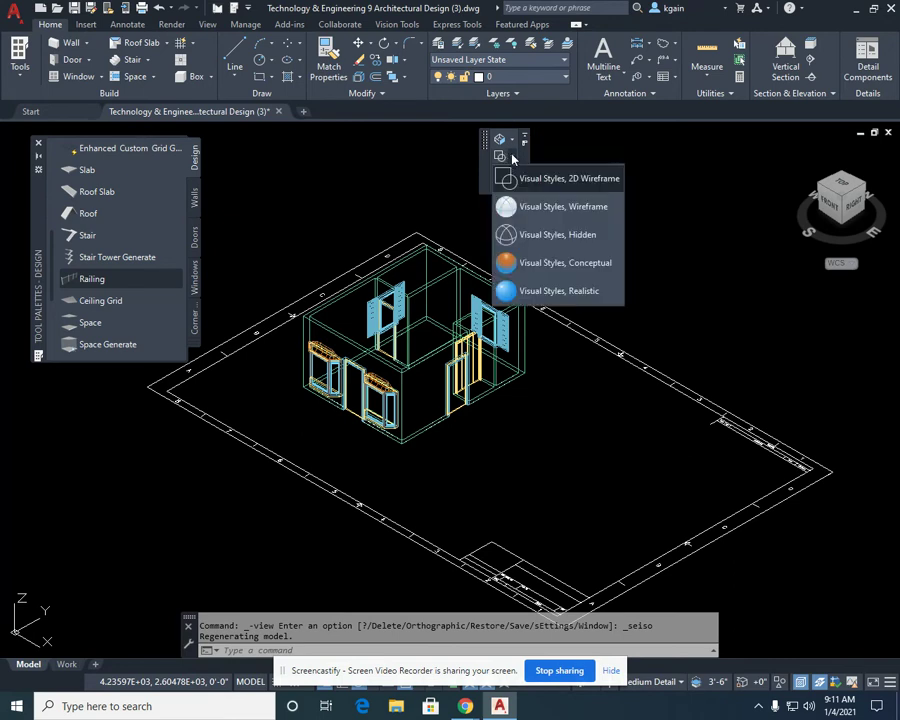
pyautogui.click(512, 263)
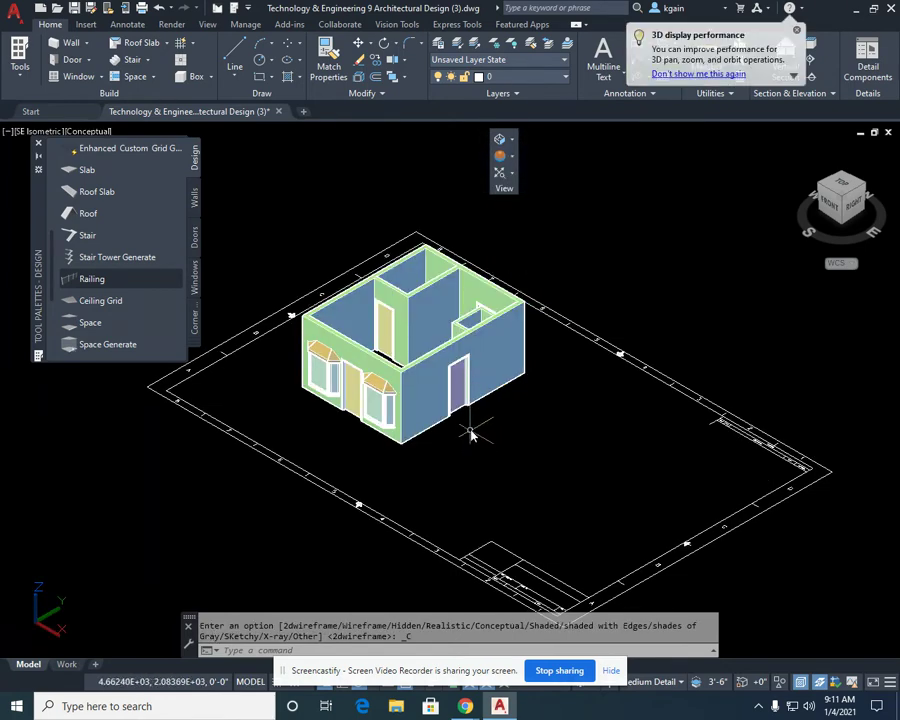
pyautogui.scroll(3, 466, 430)
pyautogui.moveTo(520, 420); pyautogui.dragTo(544, 488, button='middle')
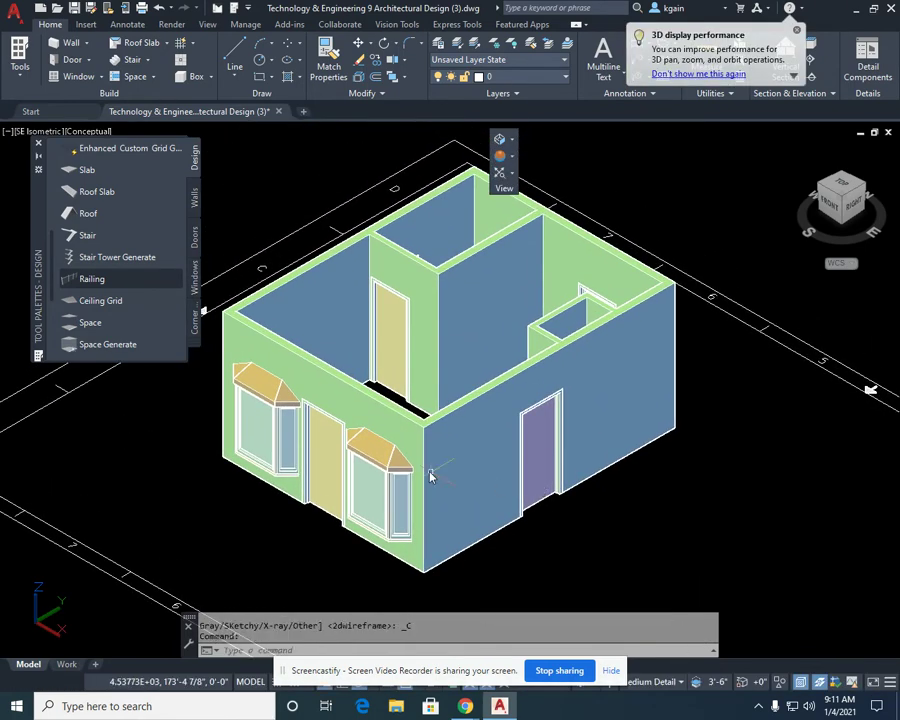
pyautogui.scroll(-2, 430, 477)
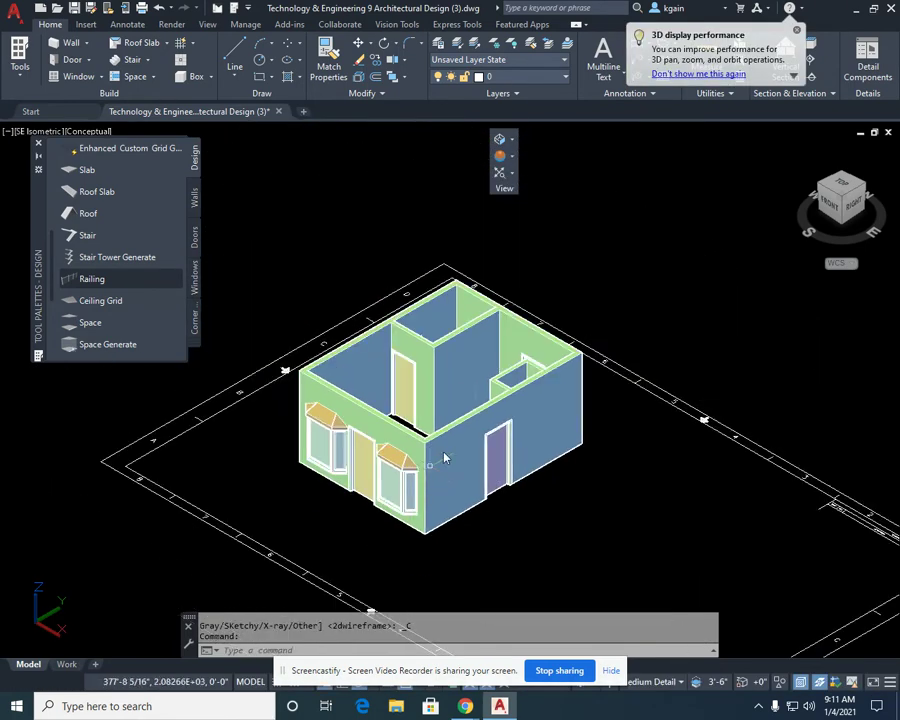
# Try the Realistic visual style, then return the model to Conceptual.
pyautogui.click(513, 157)
pyautogui.click(558, 292)
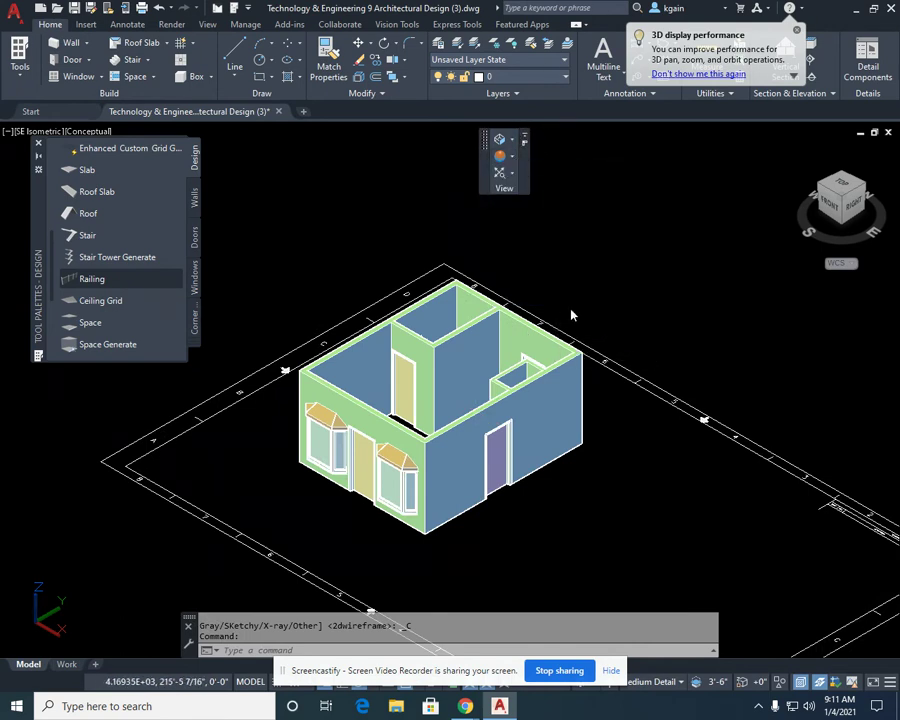
pyautogui.moveTo(576, 440); pyautogui.dragTo(558, 394, button='middle')
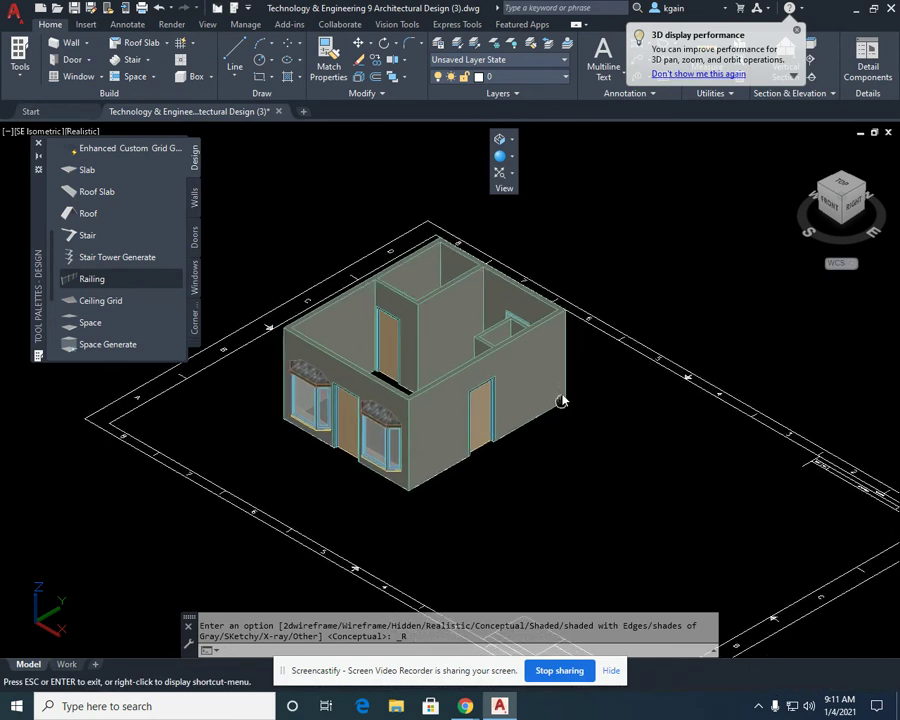
pyautogui.click(513, 157)
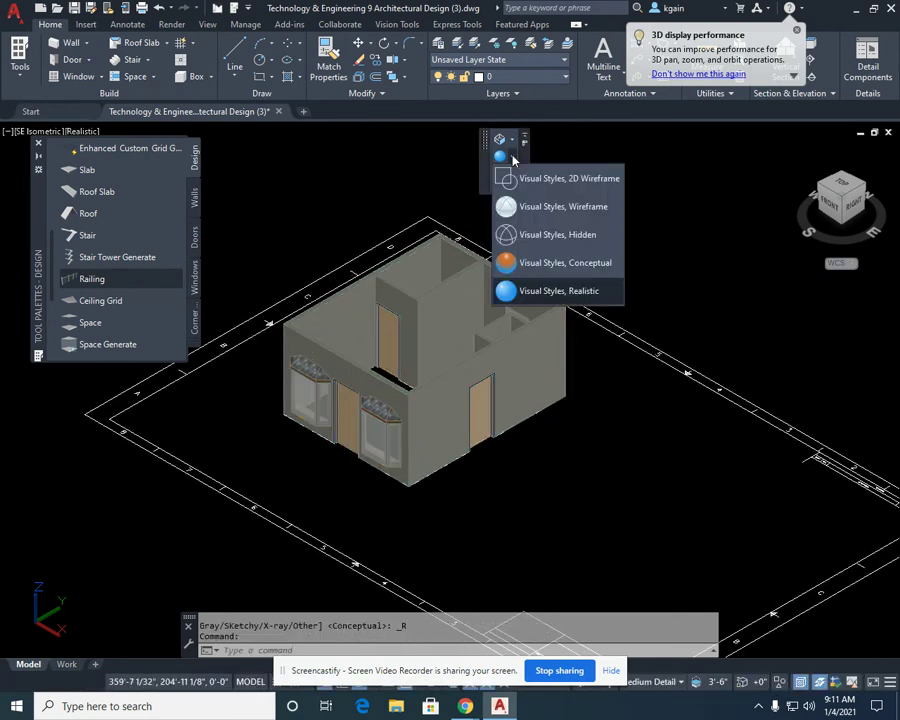
pyautogui.click(604, 266)
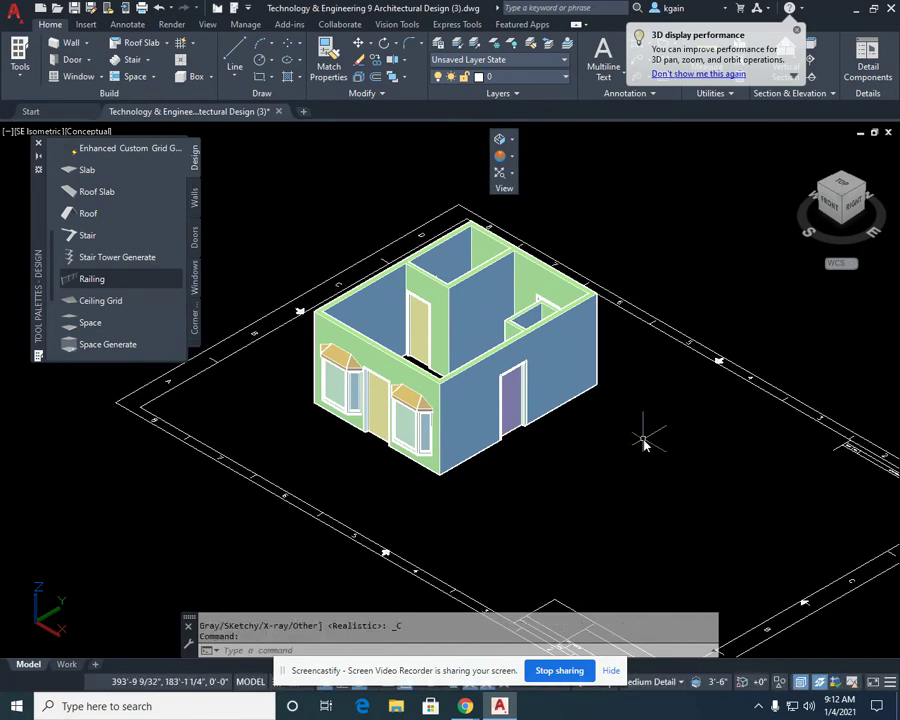
# Fit the whole site in view and use 3D Orbit to turn the house to a front view.
pyautogui.scroll(-3, 640, 430)
pyautogui.scroll(1, 636, 424)
pyautogui.moveTo(636, 424); pyautogui.dragTo(580, 409, button='middle')
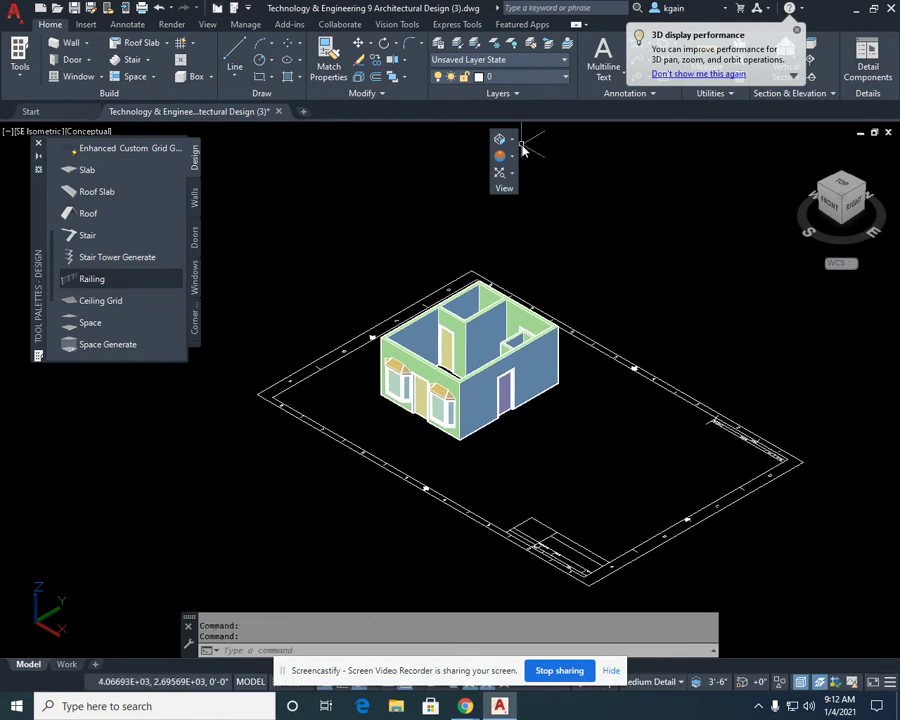
pyautogui.click(513, 142)
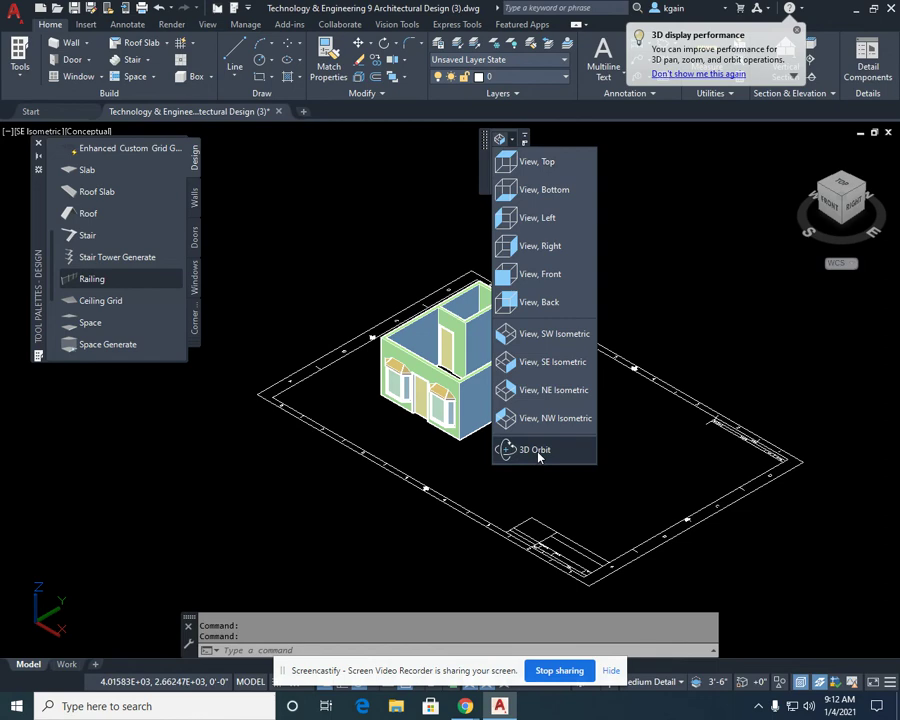
pyautogui.click(536, 451)
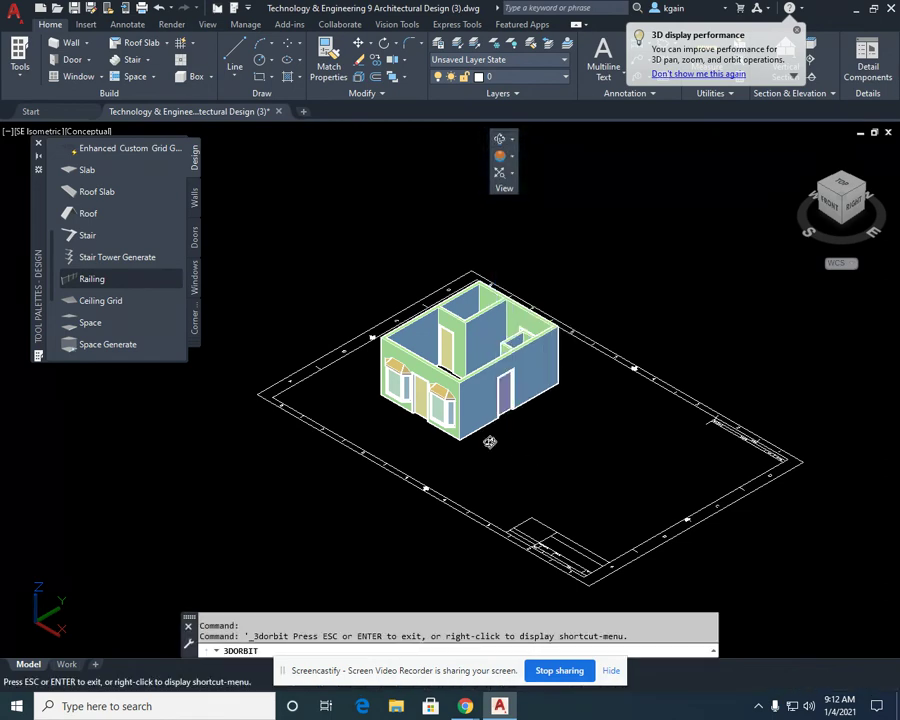
pyautogui.moveTo(490, 441); pyautogui.dragTo(598, 431)
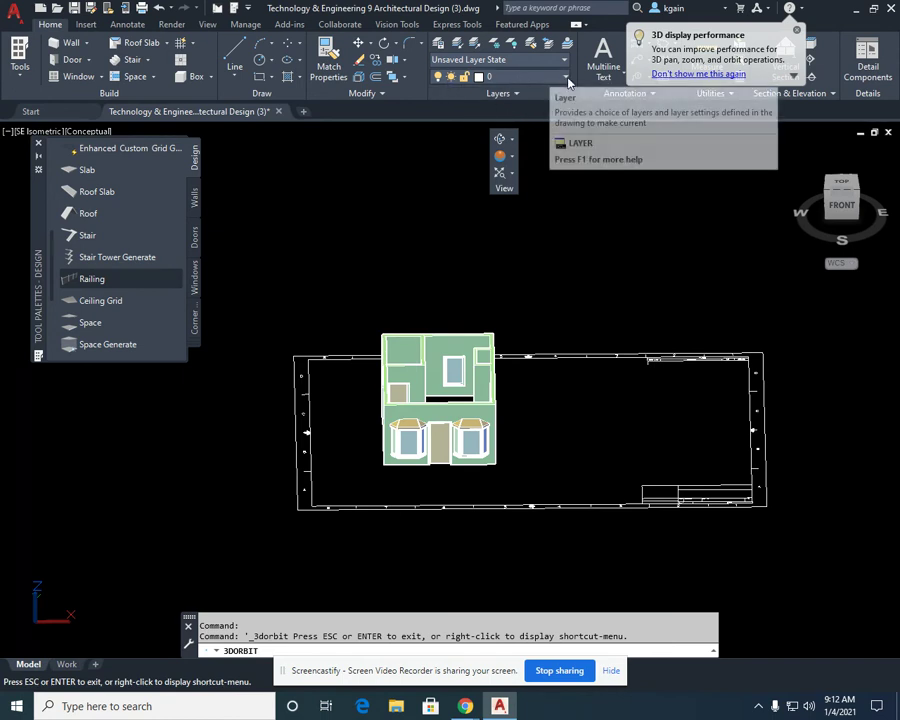
# Turn the A-Roof layer back on so the green hip roof reappears.
pyautogui.click(529, 79)
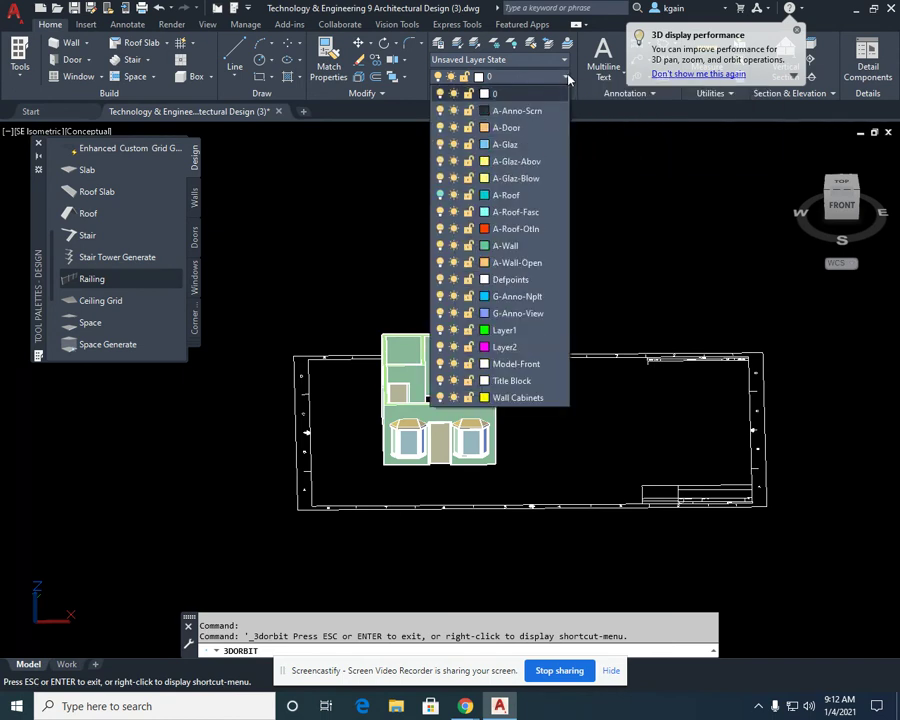
pyautogui.click(439, 196)
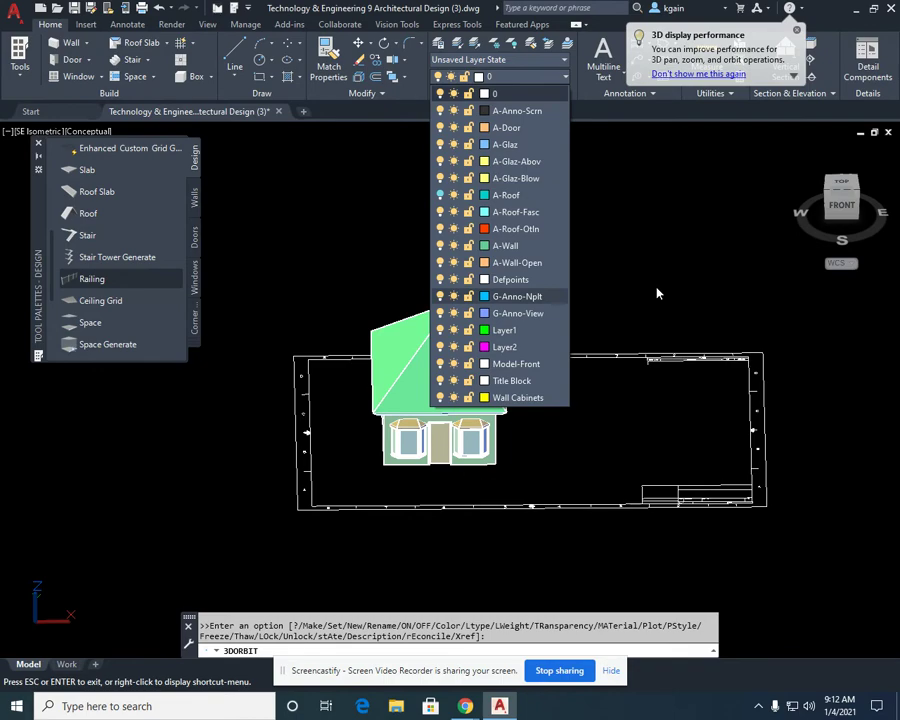
pyautogui.click(657, 293)
# Orbit to an oblique view from above, exit orbit, and zoom to fit the site.
pyautogui.moveTo(558, 366); pyautogui.dragTo(565, 267)
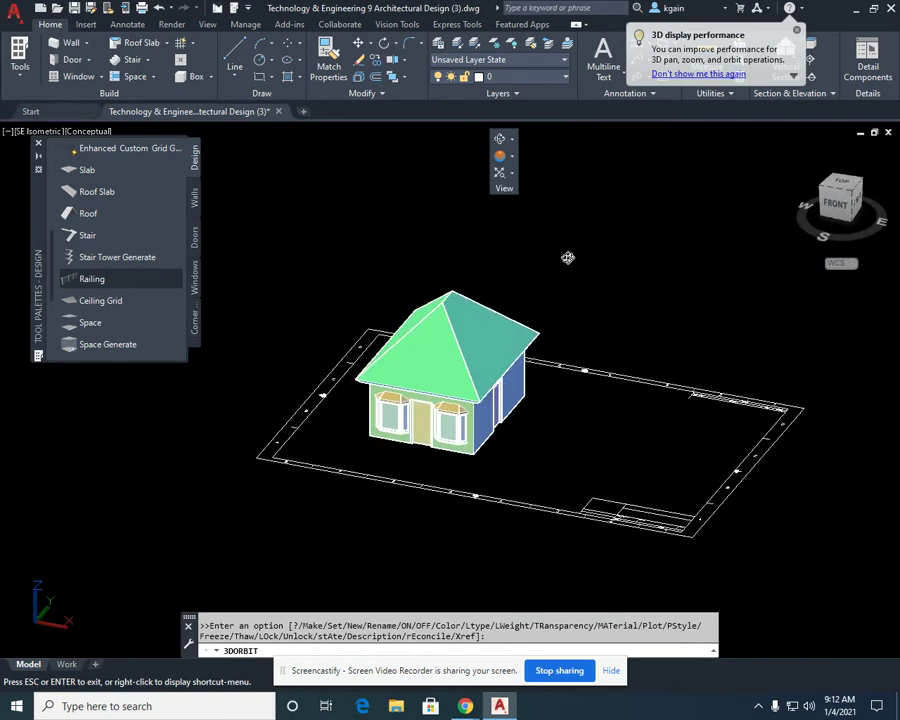
pyautogui.rightClick(567, 258)
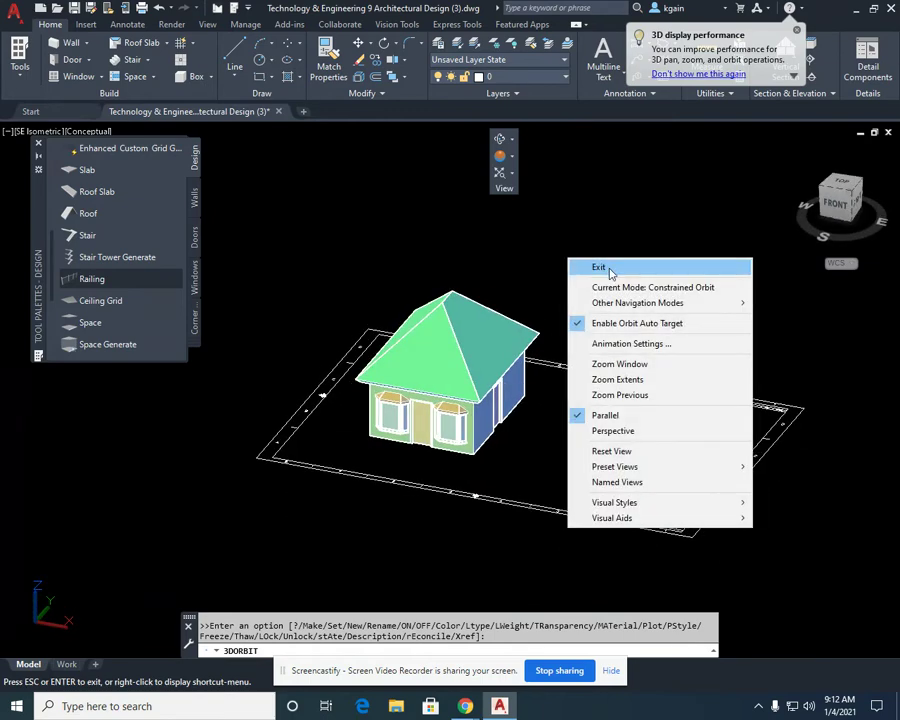
pyautogui.click(600, 268)
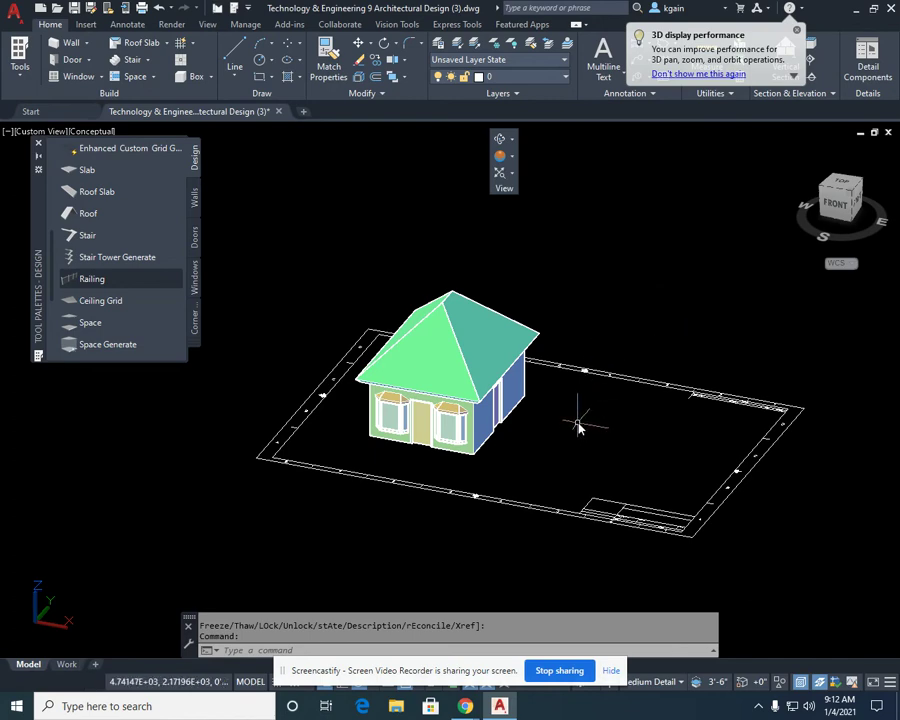
pyautogui.scroll(5, 477, 425)
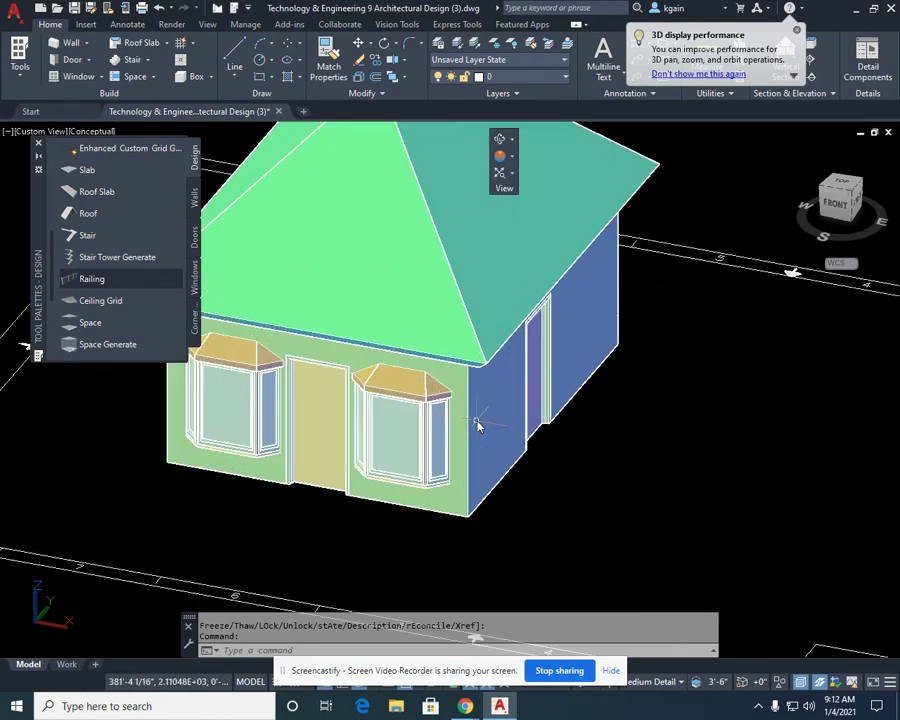
pyautogui.scroll(-6, 477, 425)
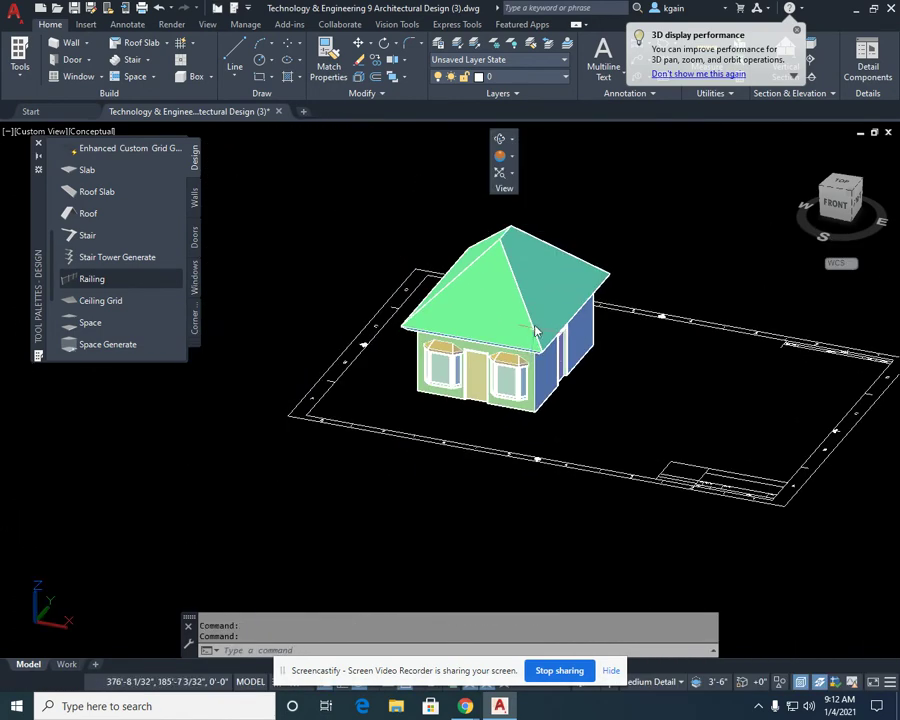
# Set the hip roof's rise to 6" over a 12" run in Properties, then deselect it.
pyautogui.doubleClick(607, 283)
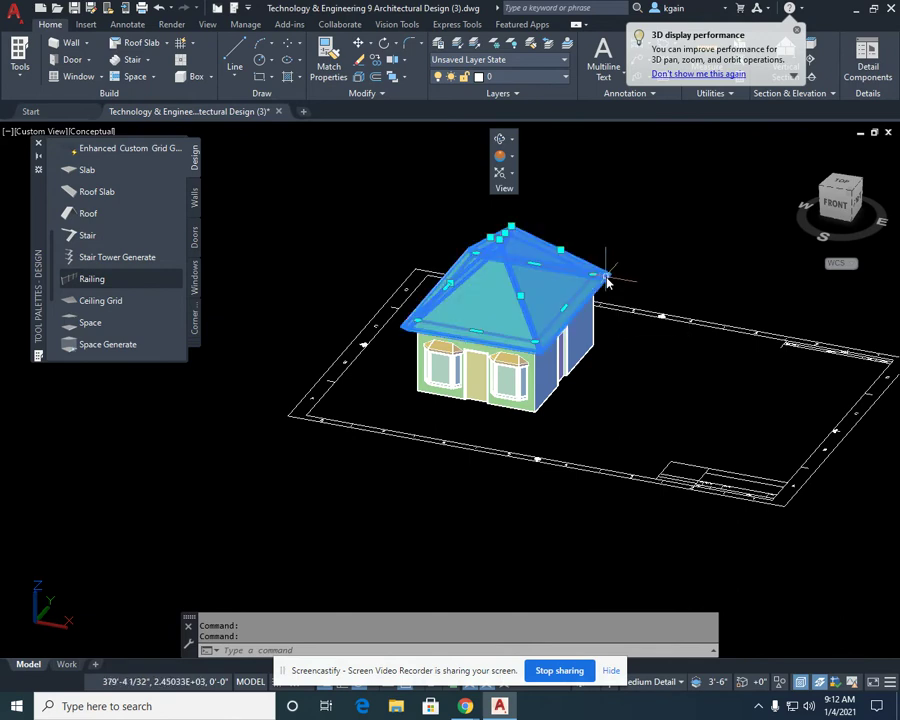
pyautogui.moveTo(773, 312); pyautogui.dragTo(847, 364)
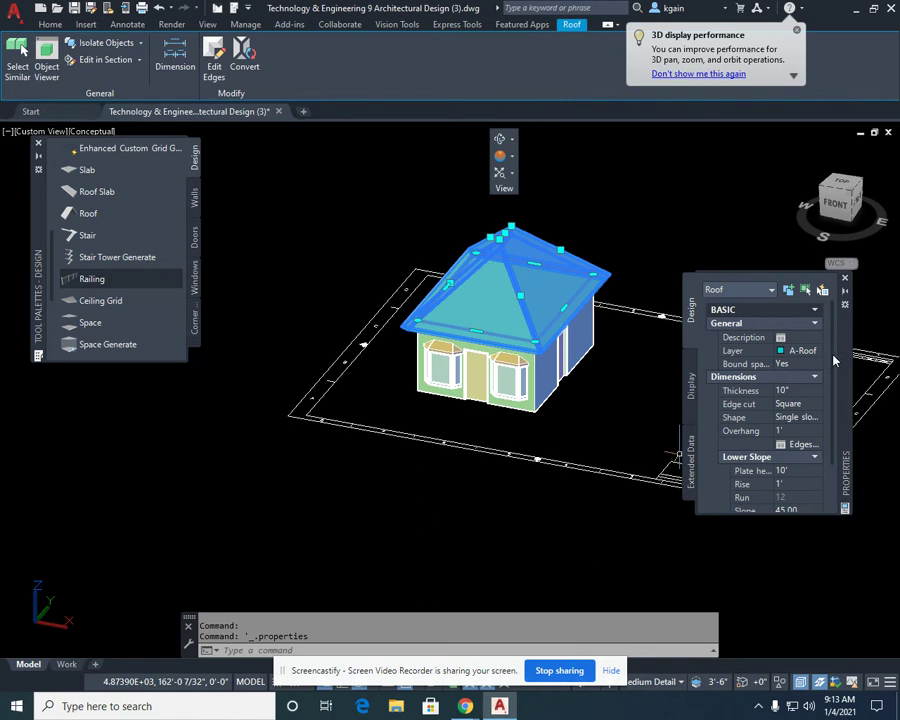
pyautogui.scroll(-3, 835, 360)
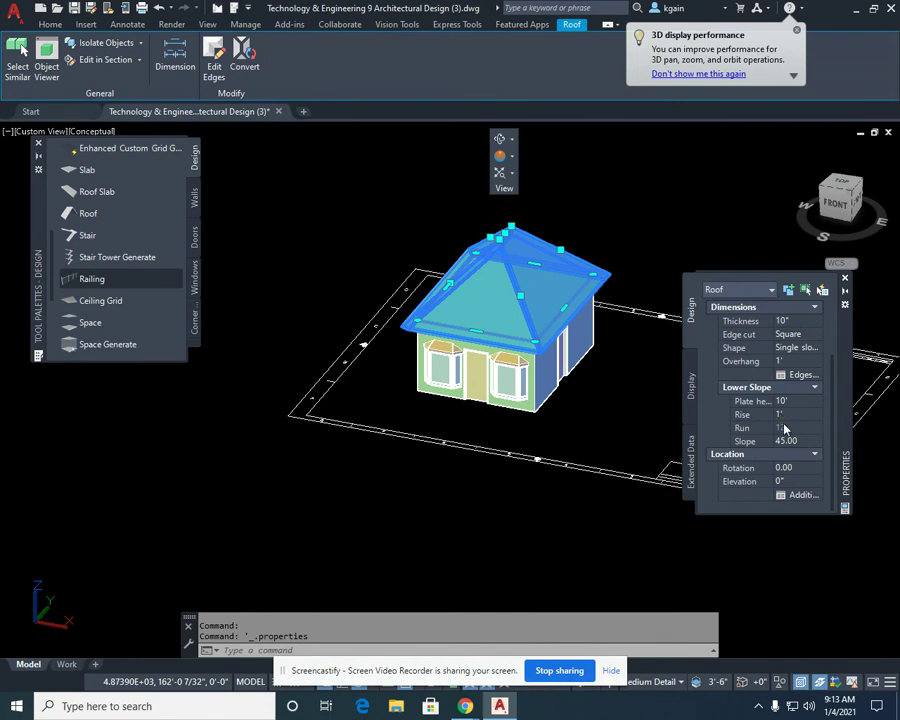
pyautogui.click(786, 414)
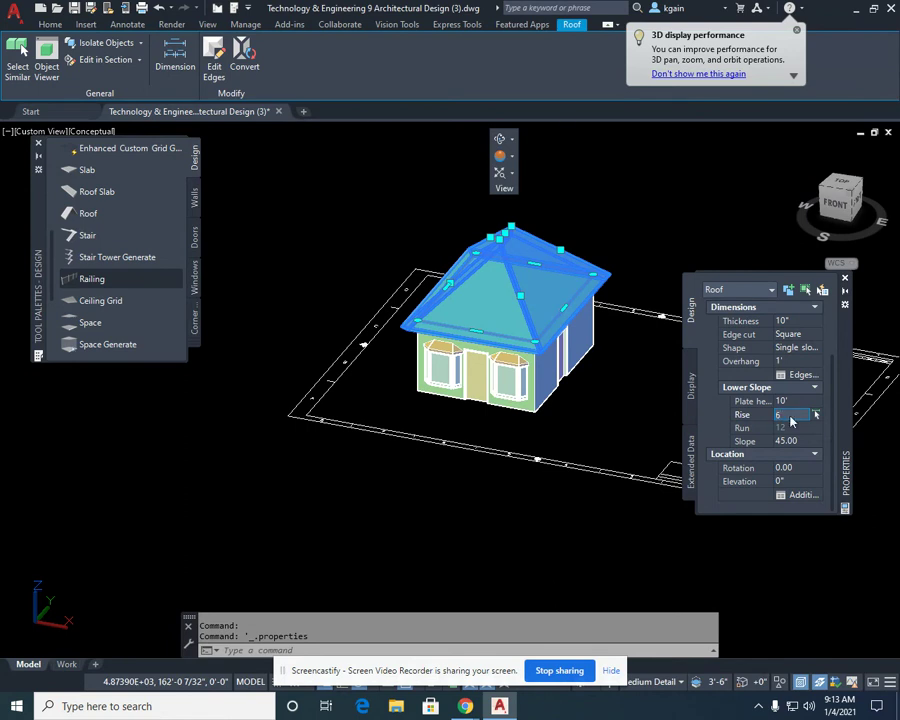
pyautogui.press('Return')
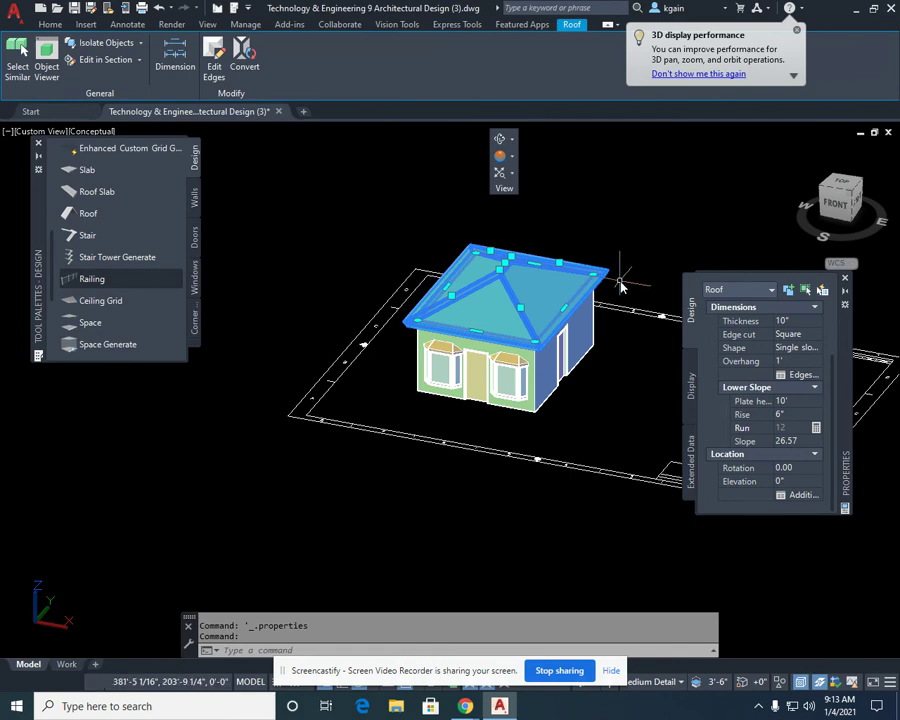
pyautogui.press('Escape')
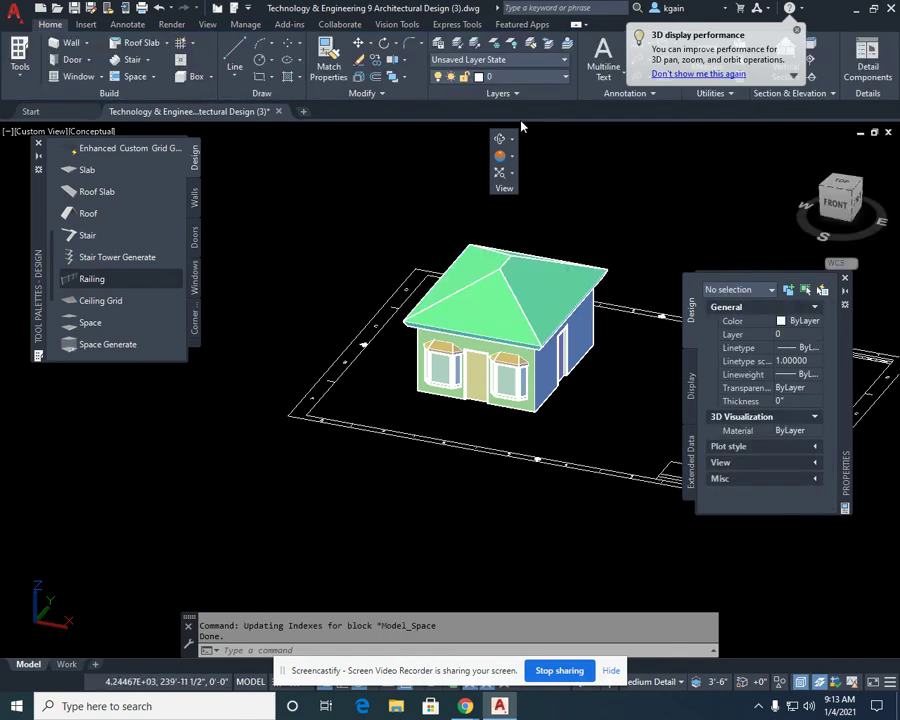
# Switch the view from a brief orbit to Top in the 2D Wireframe visual style.
pyautogui.click(500, 152)
pyautogui.moveTo(599, 436); pyautogui.dragTo(340, 300)
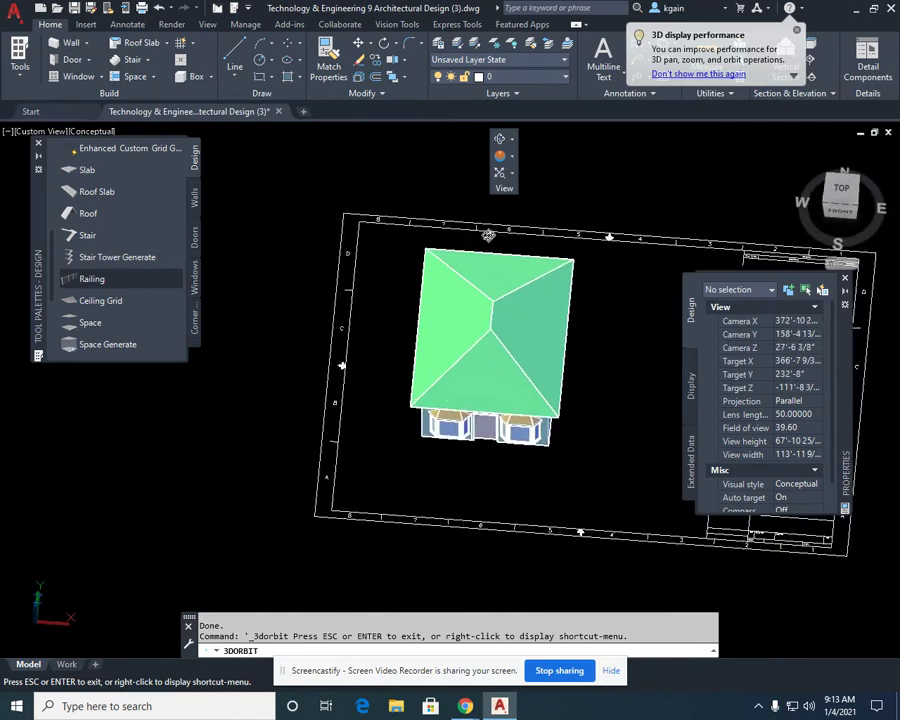
pyautogui.click(513, 140)
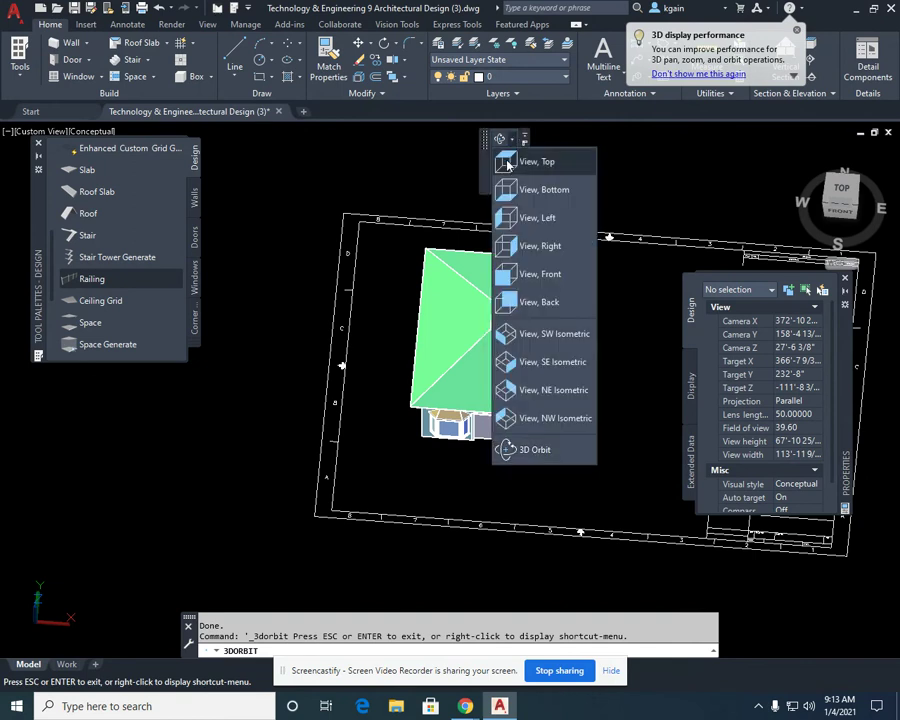
pyautogui.click(525, 138)
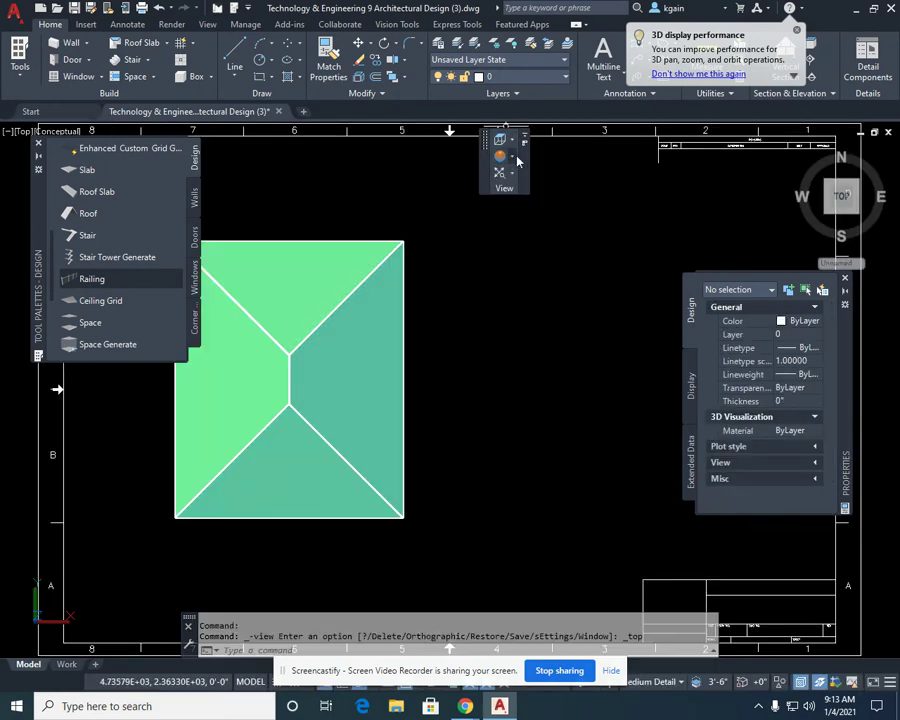
pyautogui.click(514, 158)
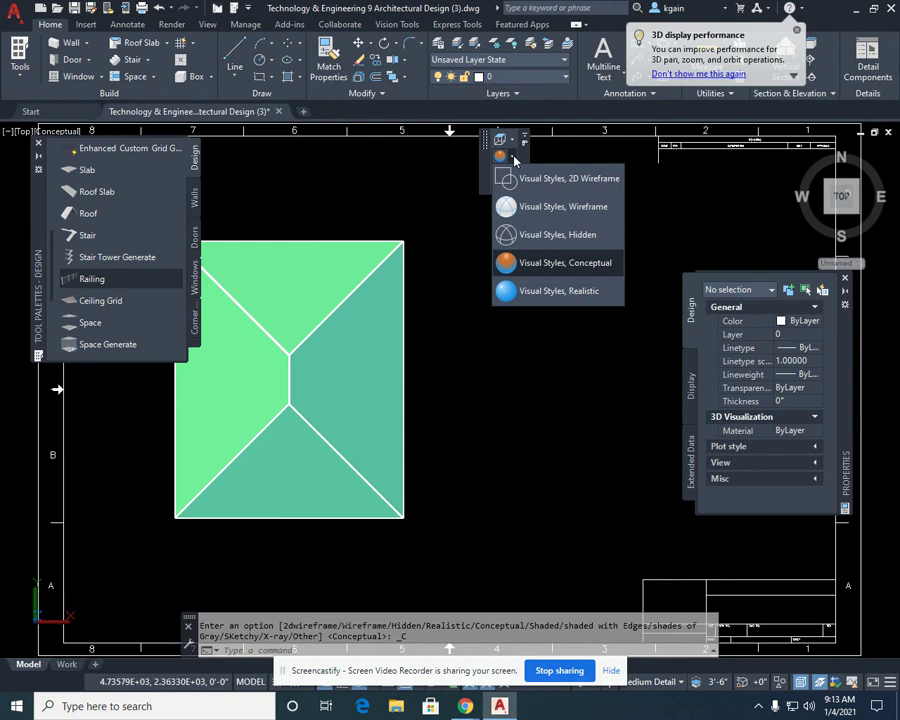
pyautogui.click(517, 178)
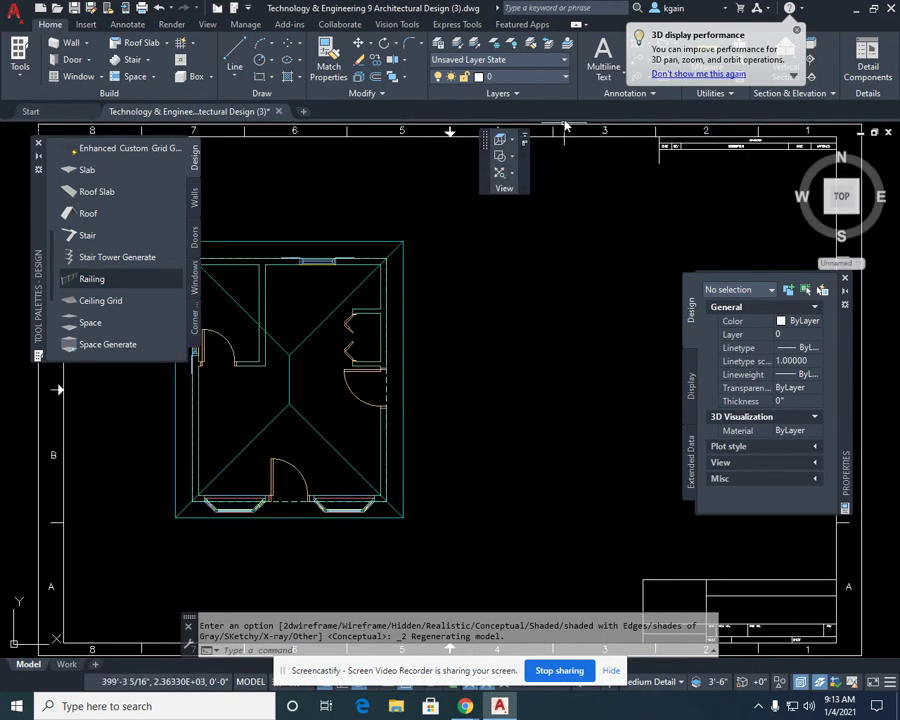
# Turn off the A-Roof layer so the roof is hidden.
pyautogui.click(566, 80)
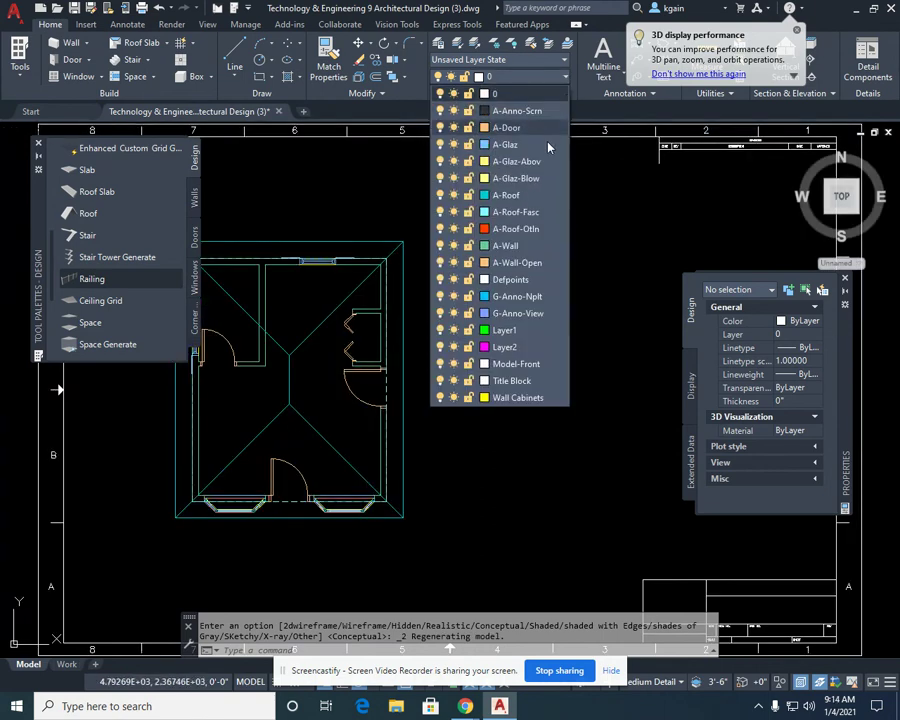
pyautogui.click(440, 195)
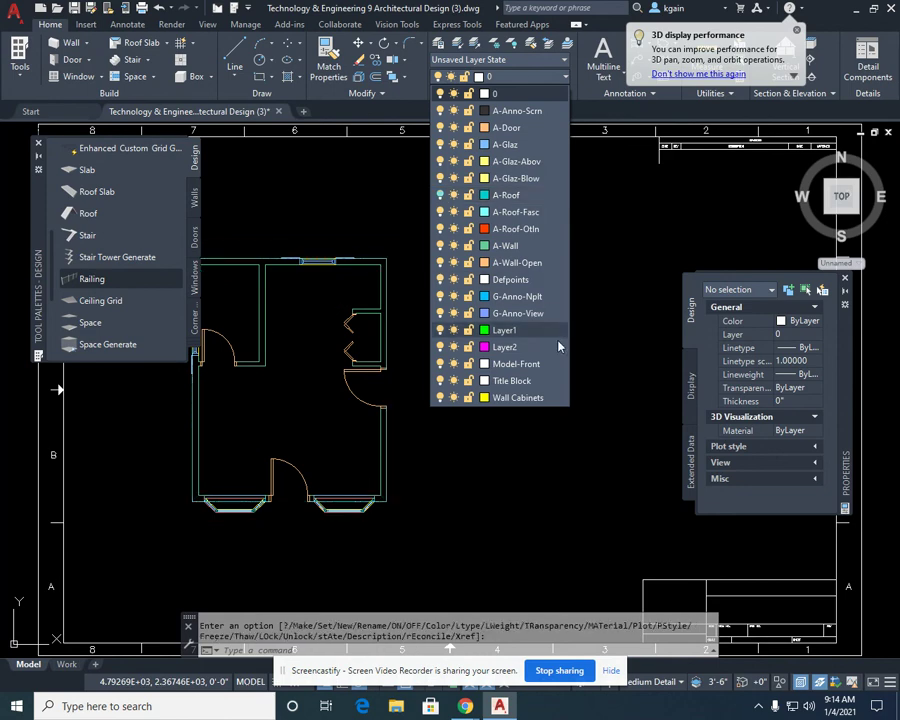
pyautogui.click(556, 342)
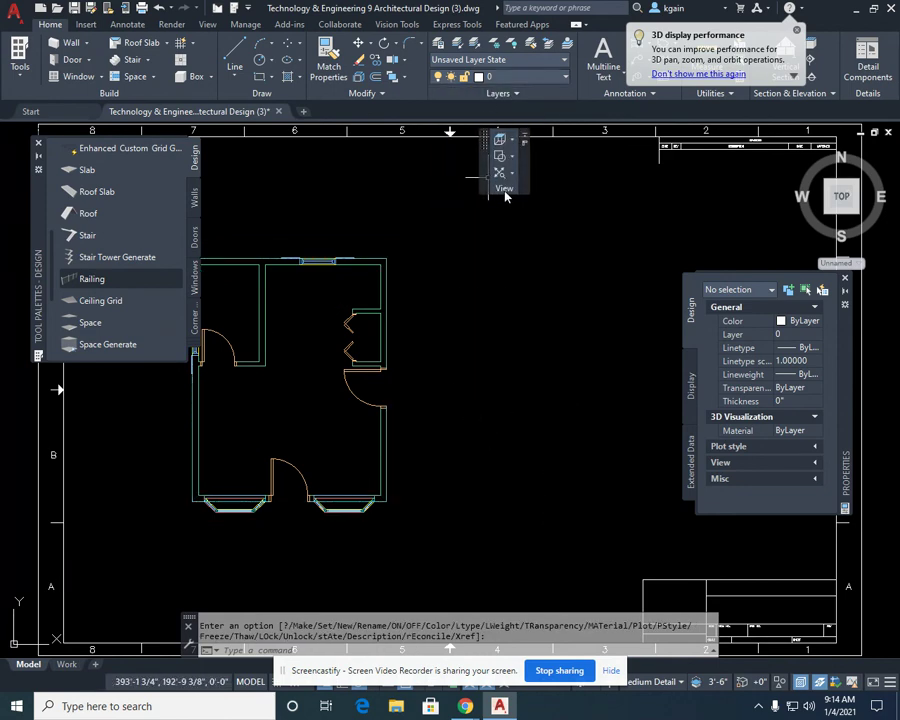
# Dock the floating View navigation toolbar onto the ribbon as a View panel.
pyautogui.moveTo(506, 195)
pyautogui.mouseDown()
pyautogui.moveTo(470, 173)
pyautogui.moveTo(437, 123)
pyautogui.moveTo(433, 96)
pyautogui.moveTo(410, 100)
pyautogui.mouseUp()
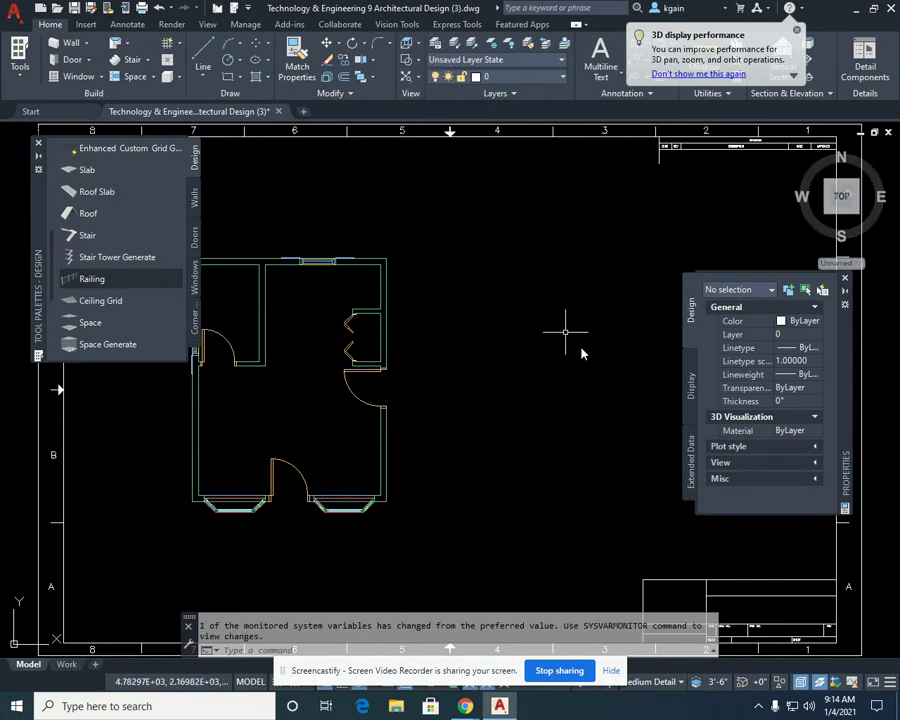